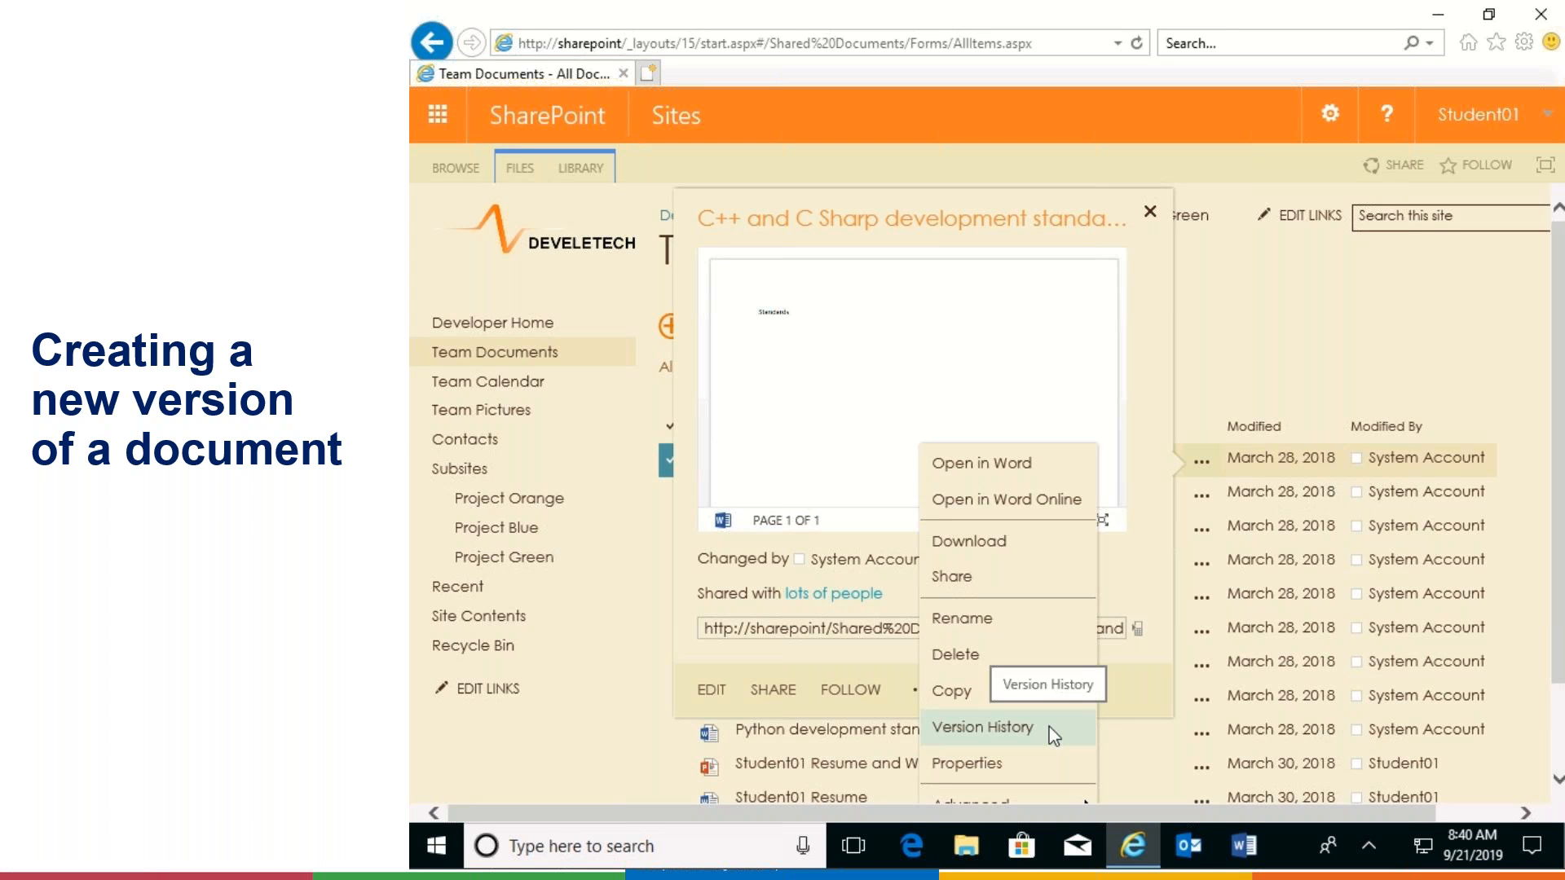
# Review the version history of the C++ and C Sharp development standards document, and open the document in Word
pyautogui.click(982, 727)
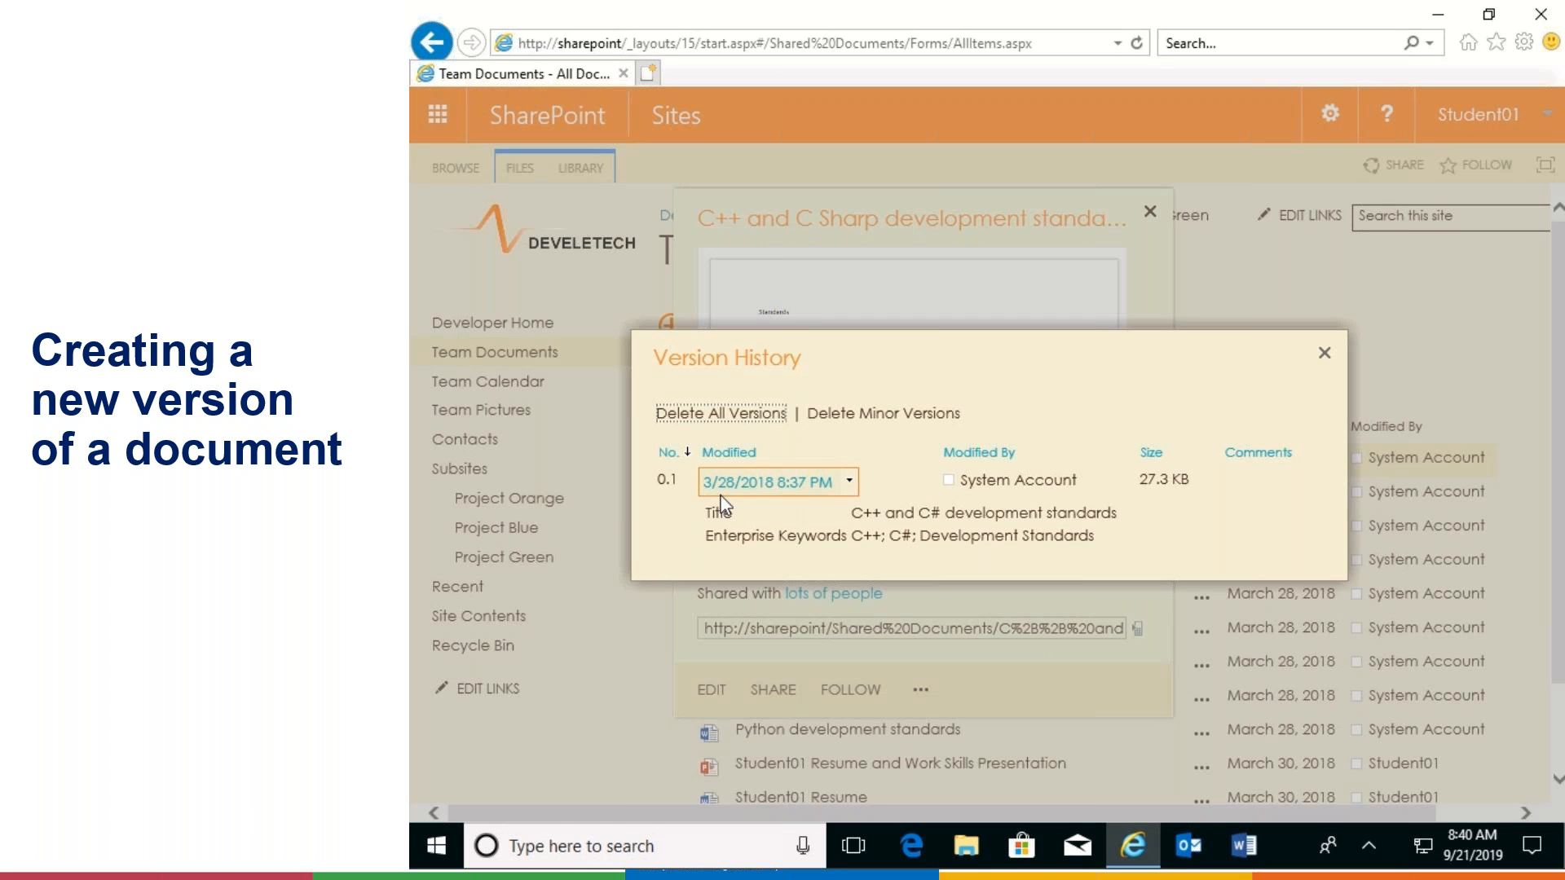
pyautogui.click(1324, 355)
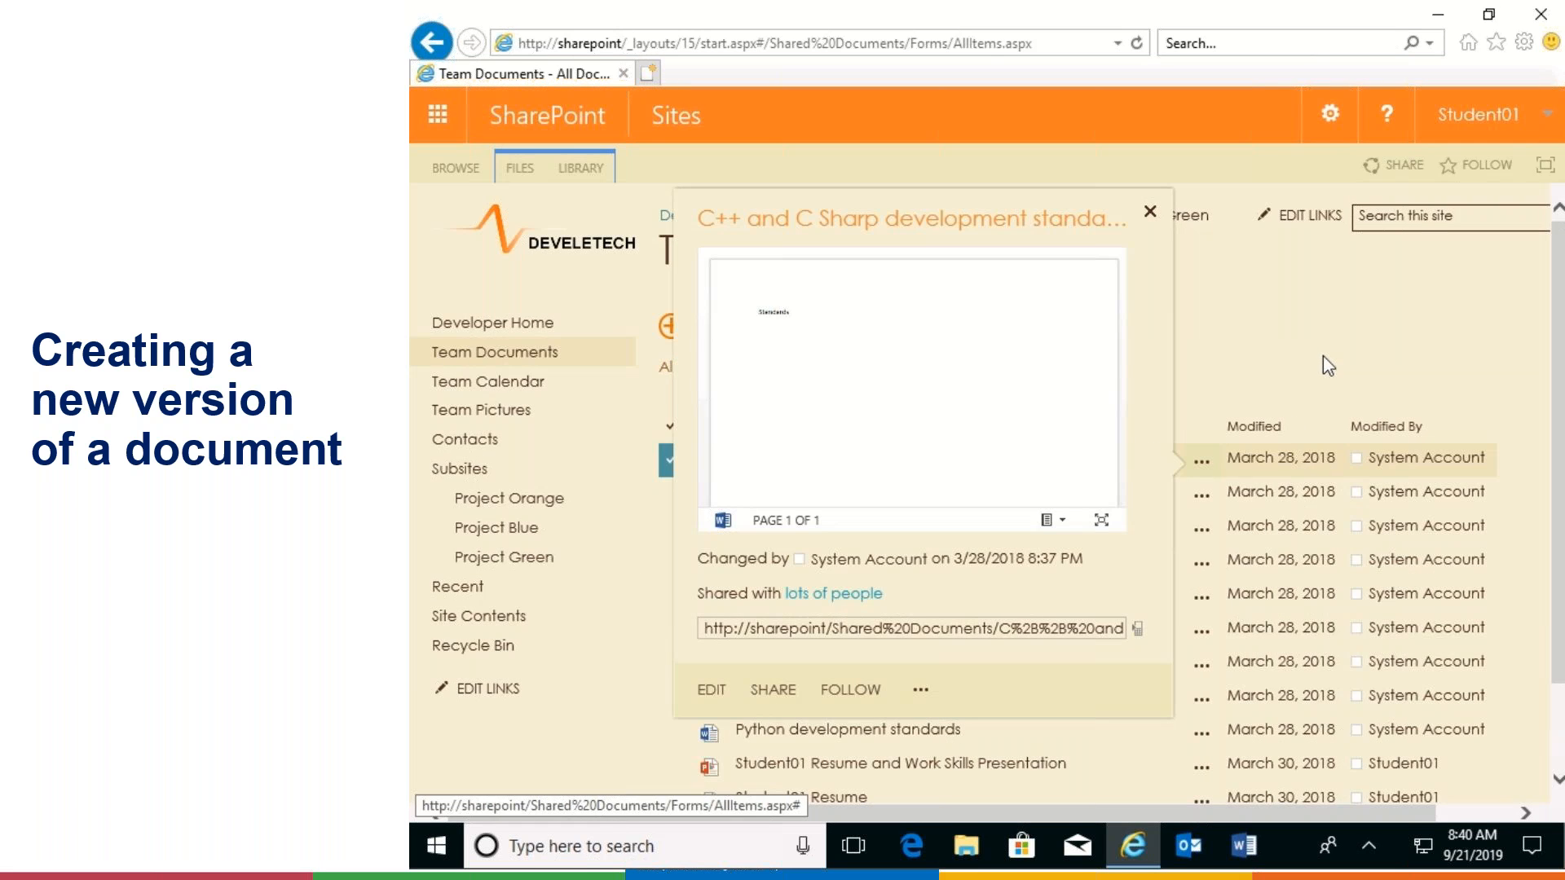
pyautogui.click(922, 692)
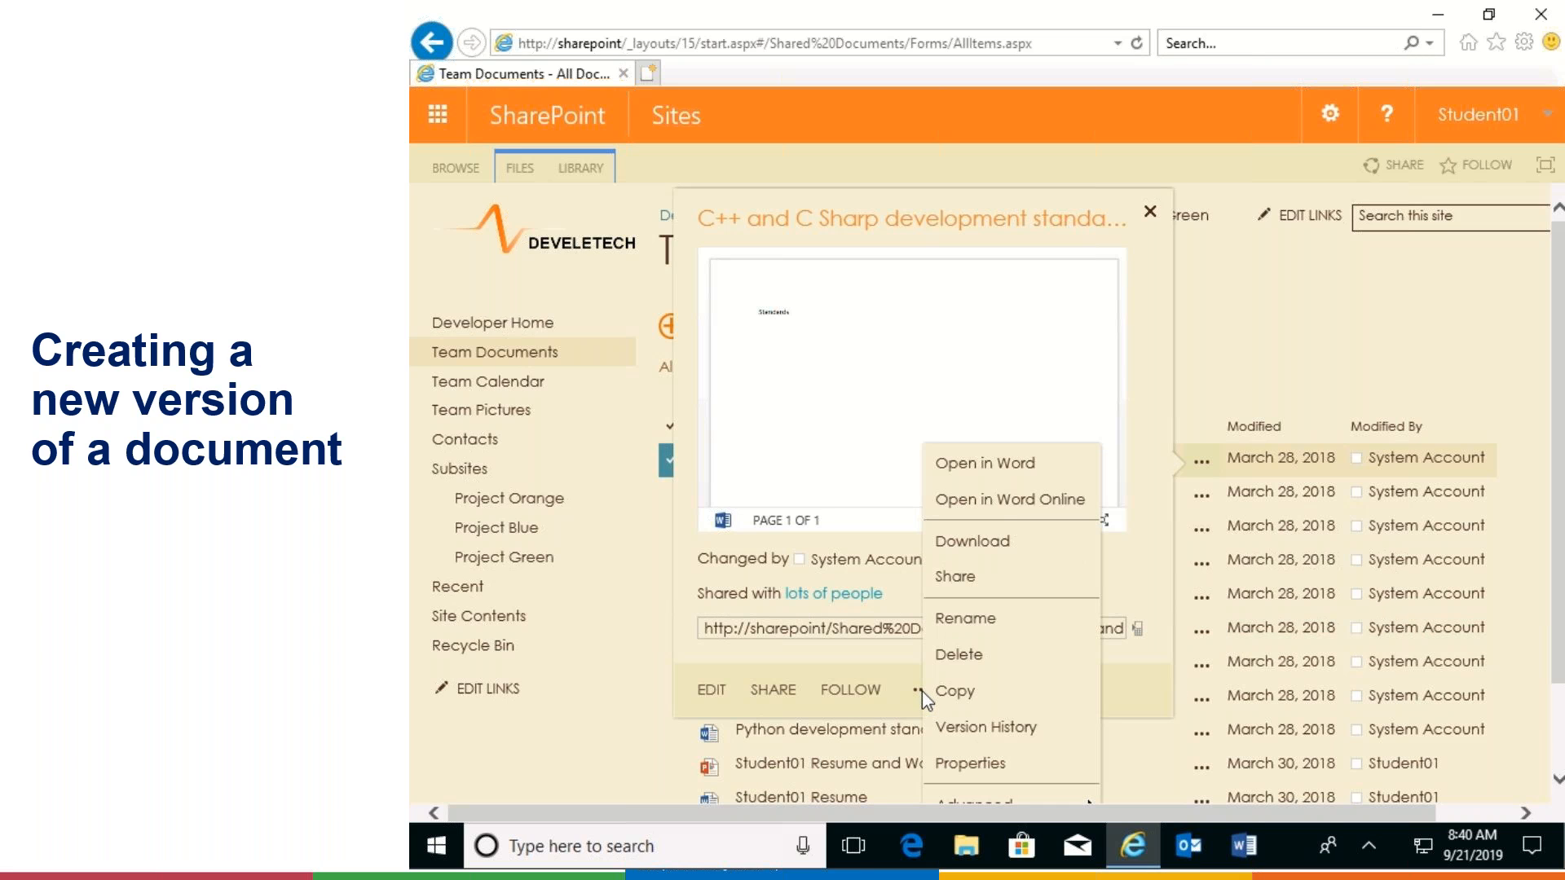
pyautogui.click(993, 467)
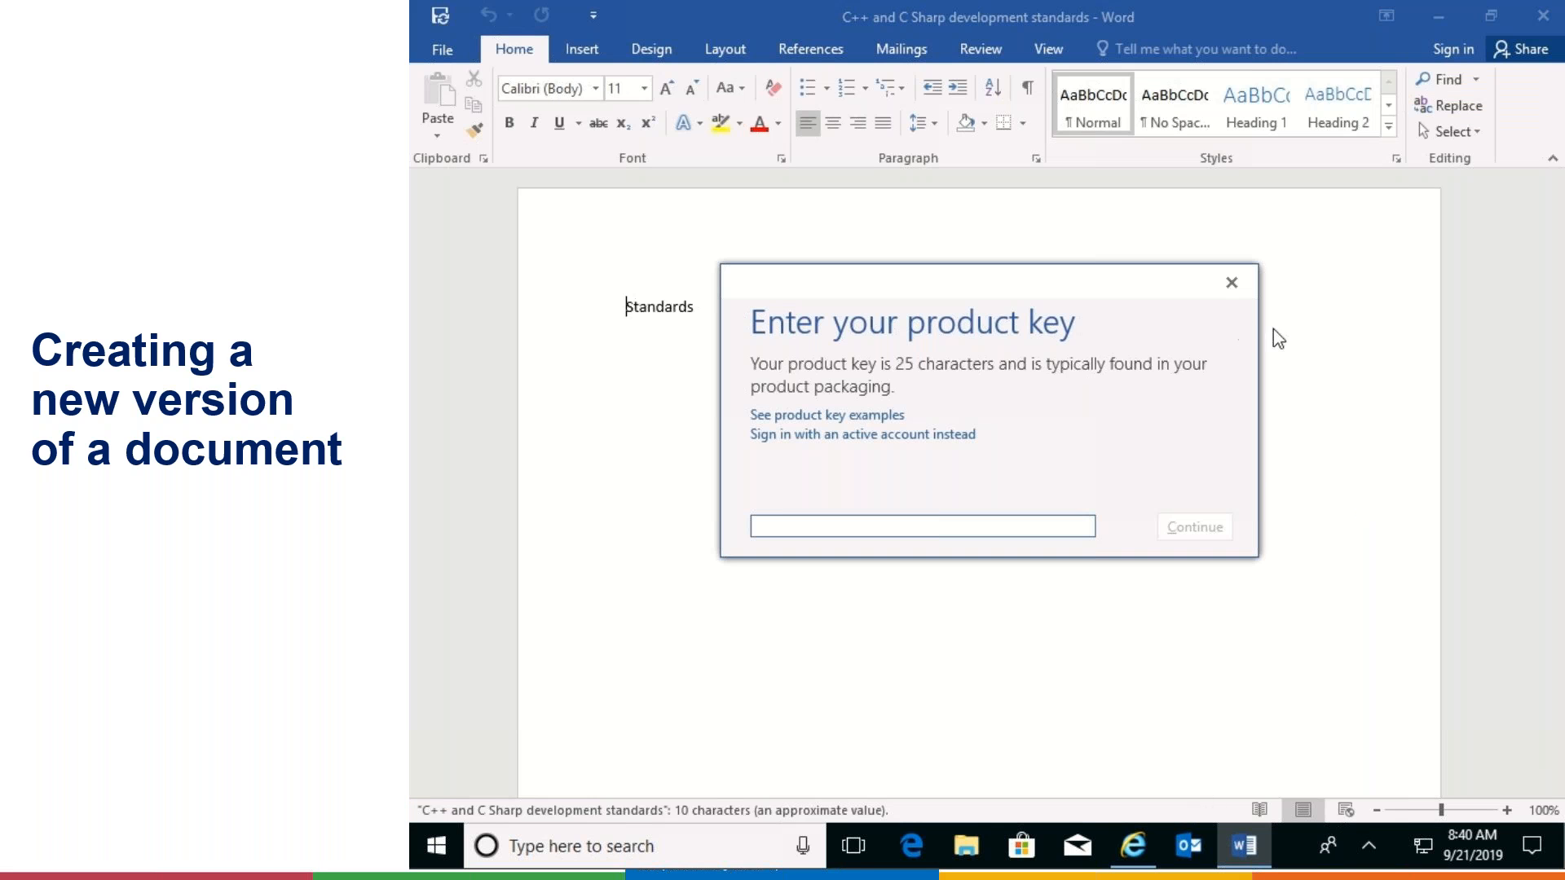
pyautogui.click(1232, 282)
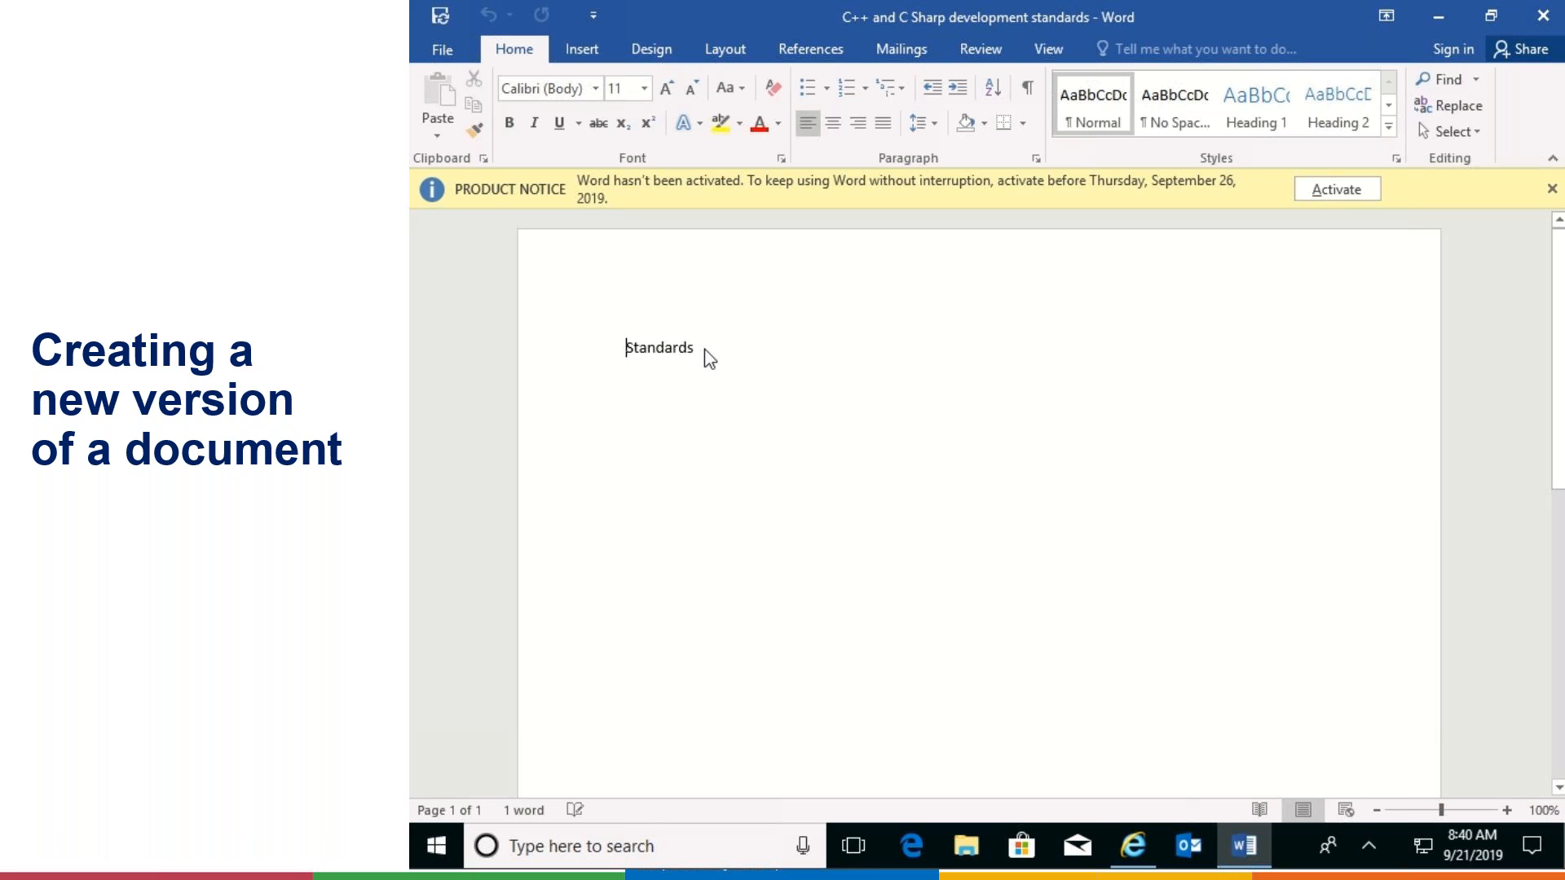
# Add the line "Version 2" below "Standards", then save and close the document
pyautogui.click(704, 352)
pyautogui.press('Return')
pyautogui.write('Version 2')
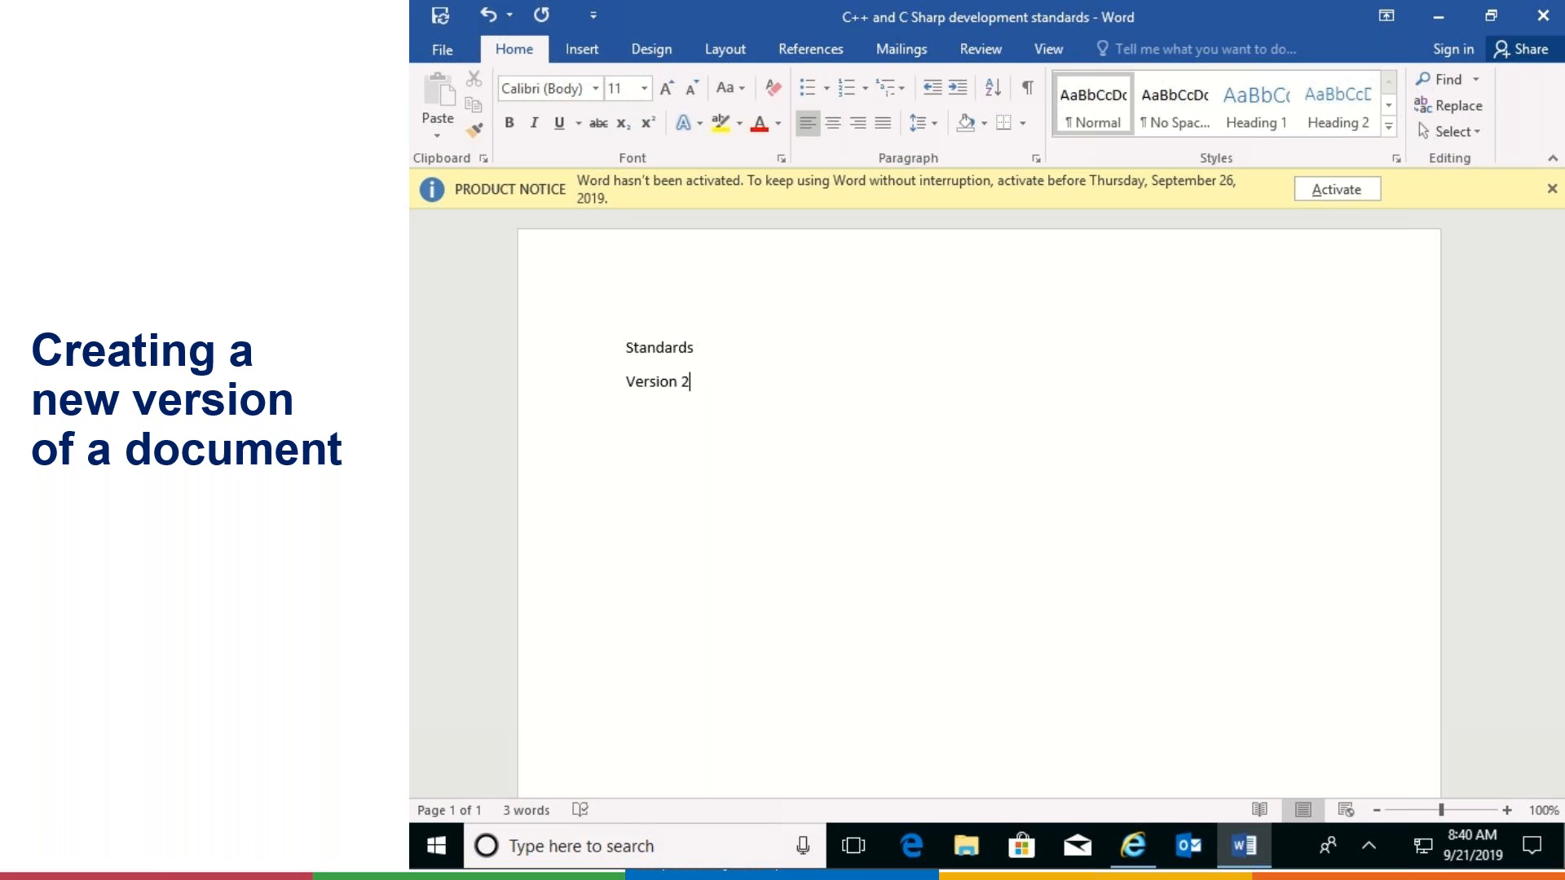
pyautogui.click(442, 26)
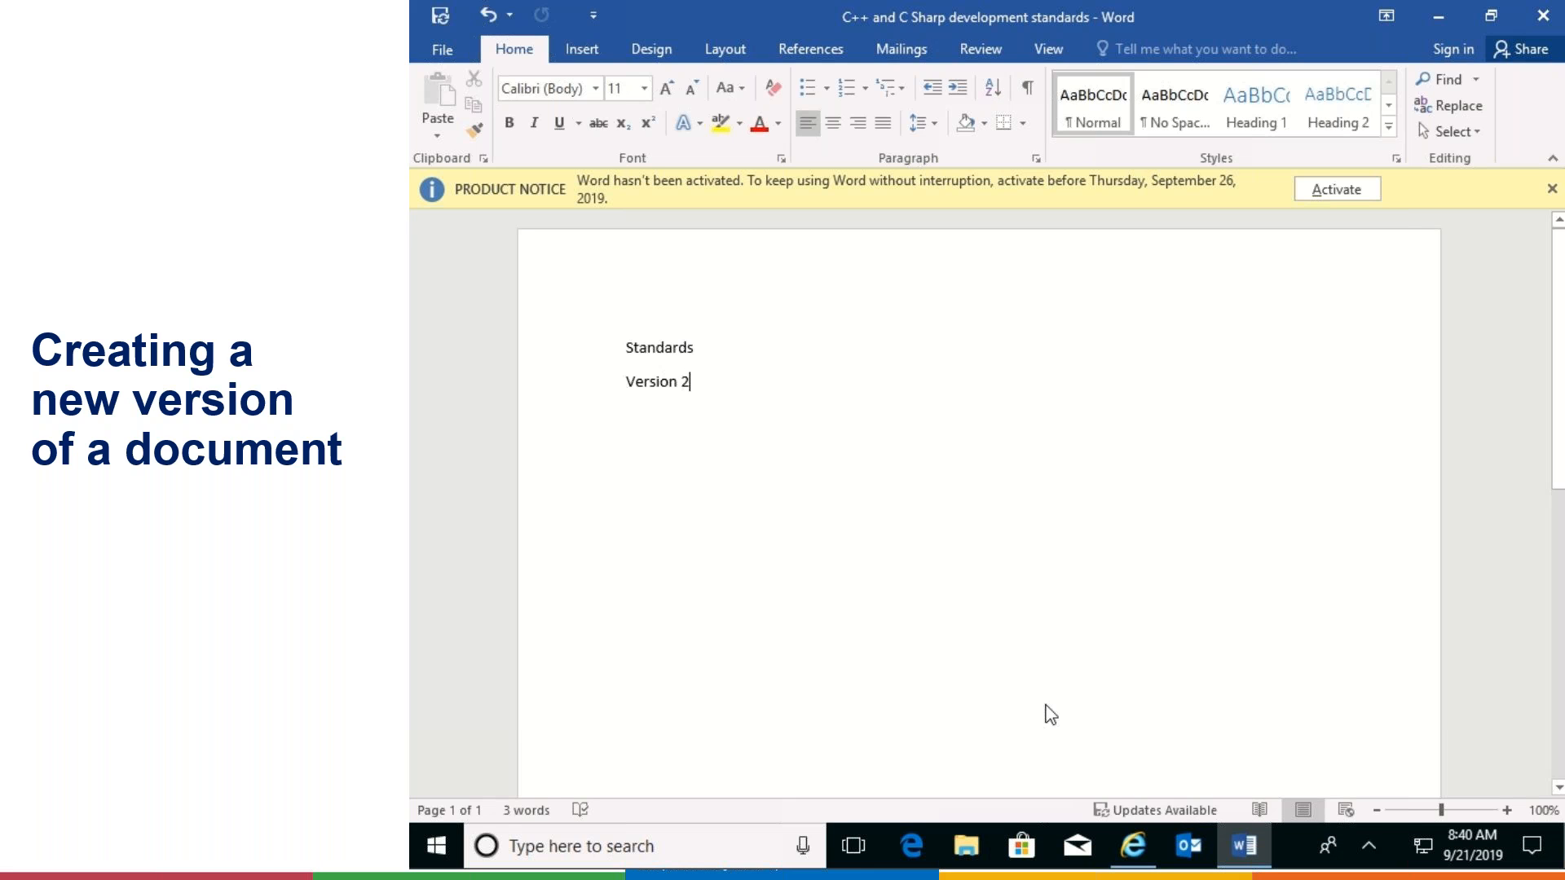
pyautogui.click(1543, 15)
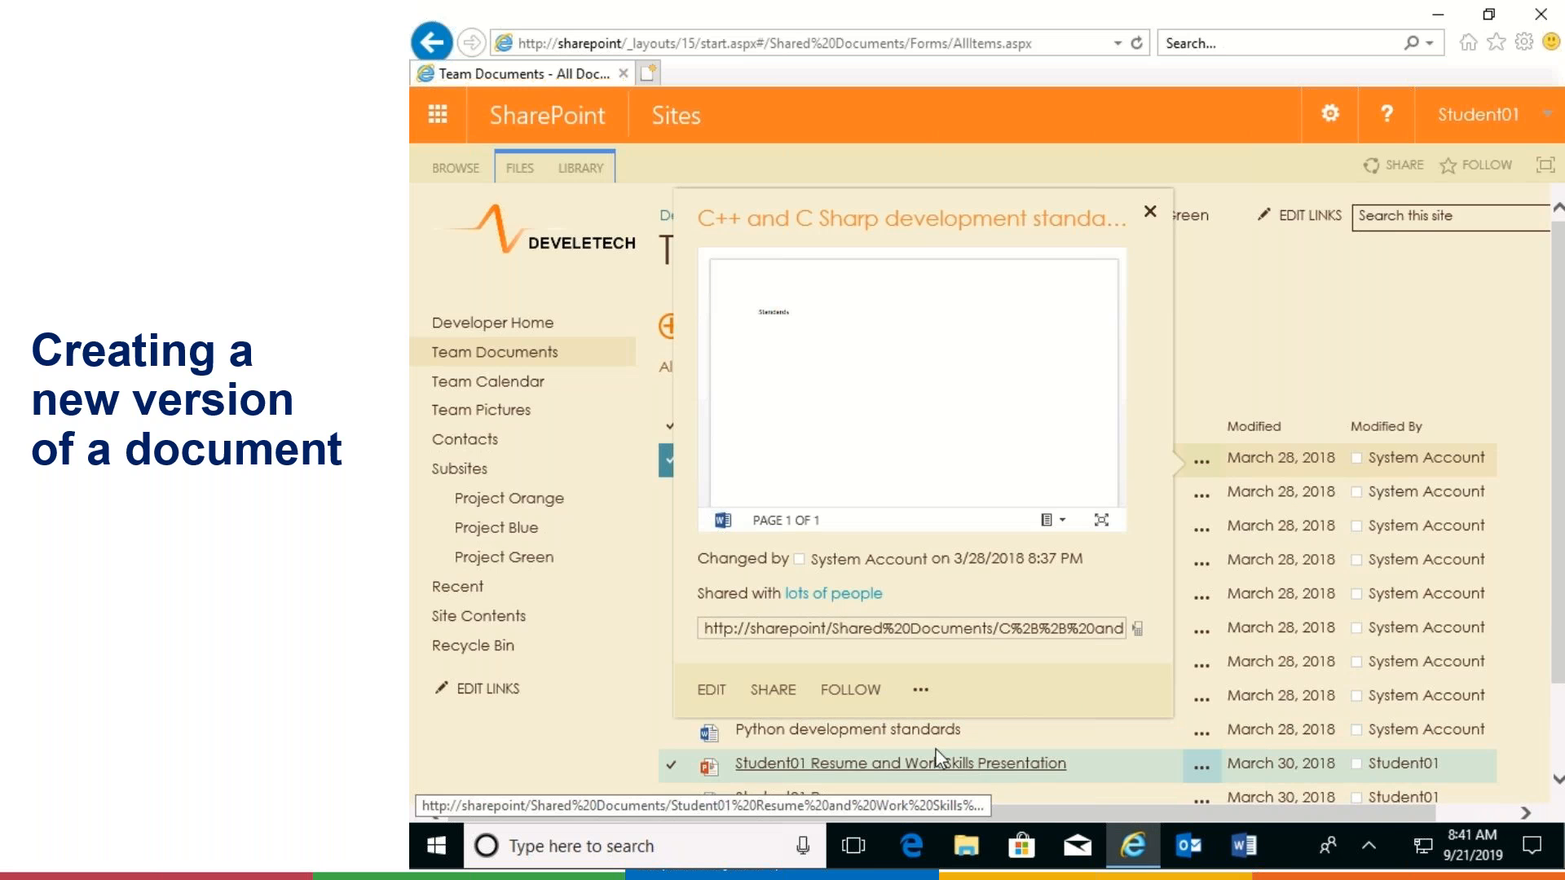
# Open the version history of the edited C++ and C Sharp development standards document
pyautogui.click(920, 691)
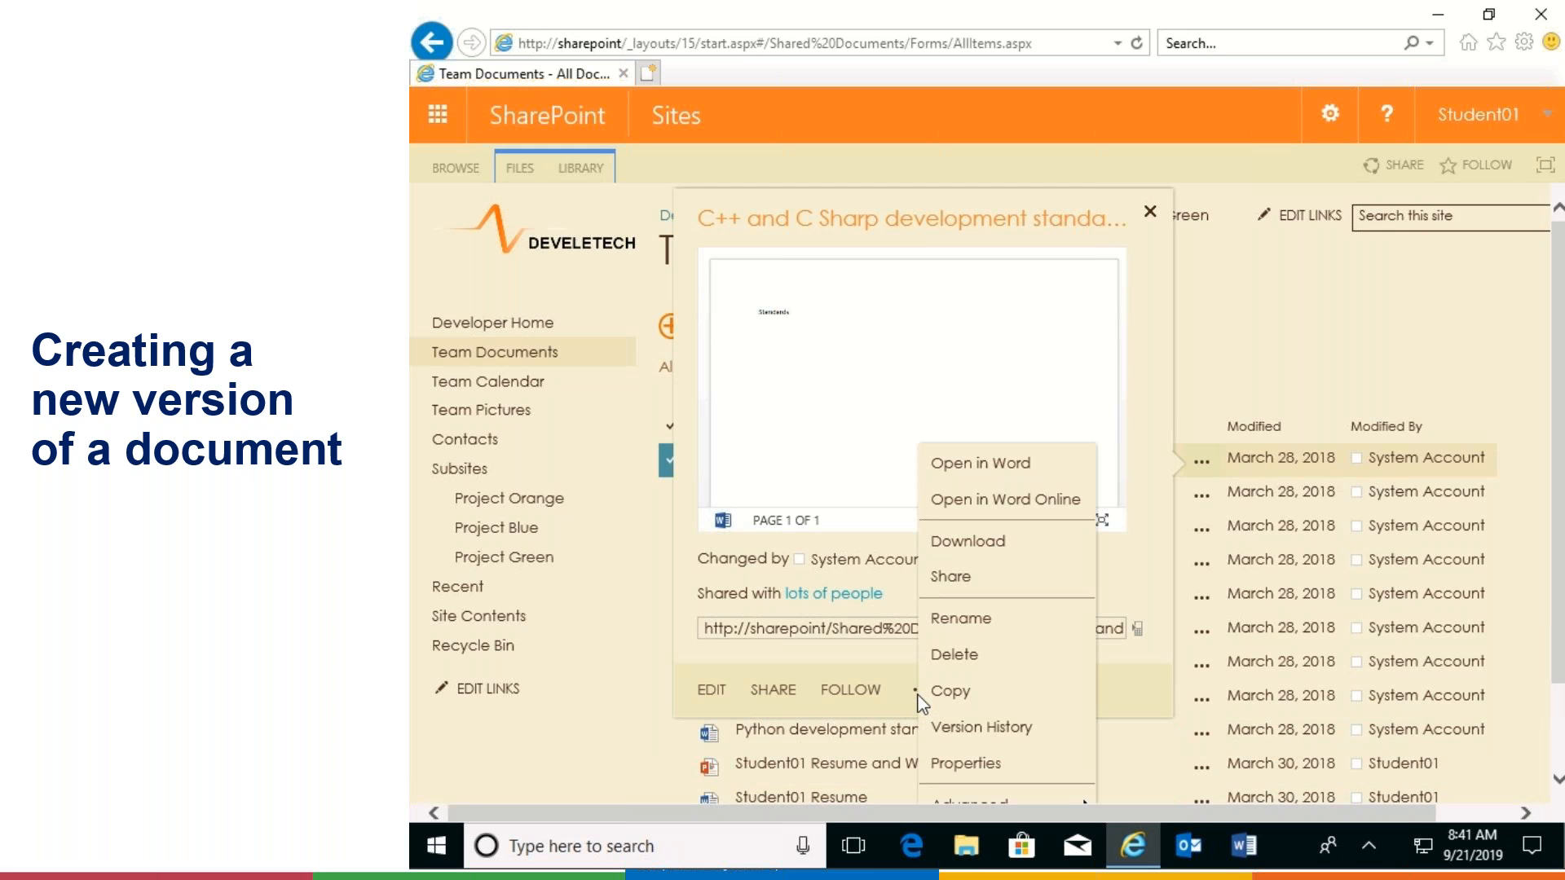
pyautogui.click(954, 734)
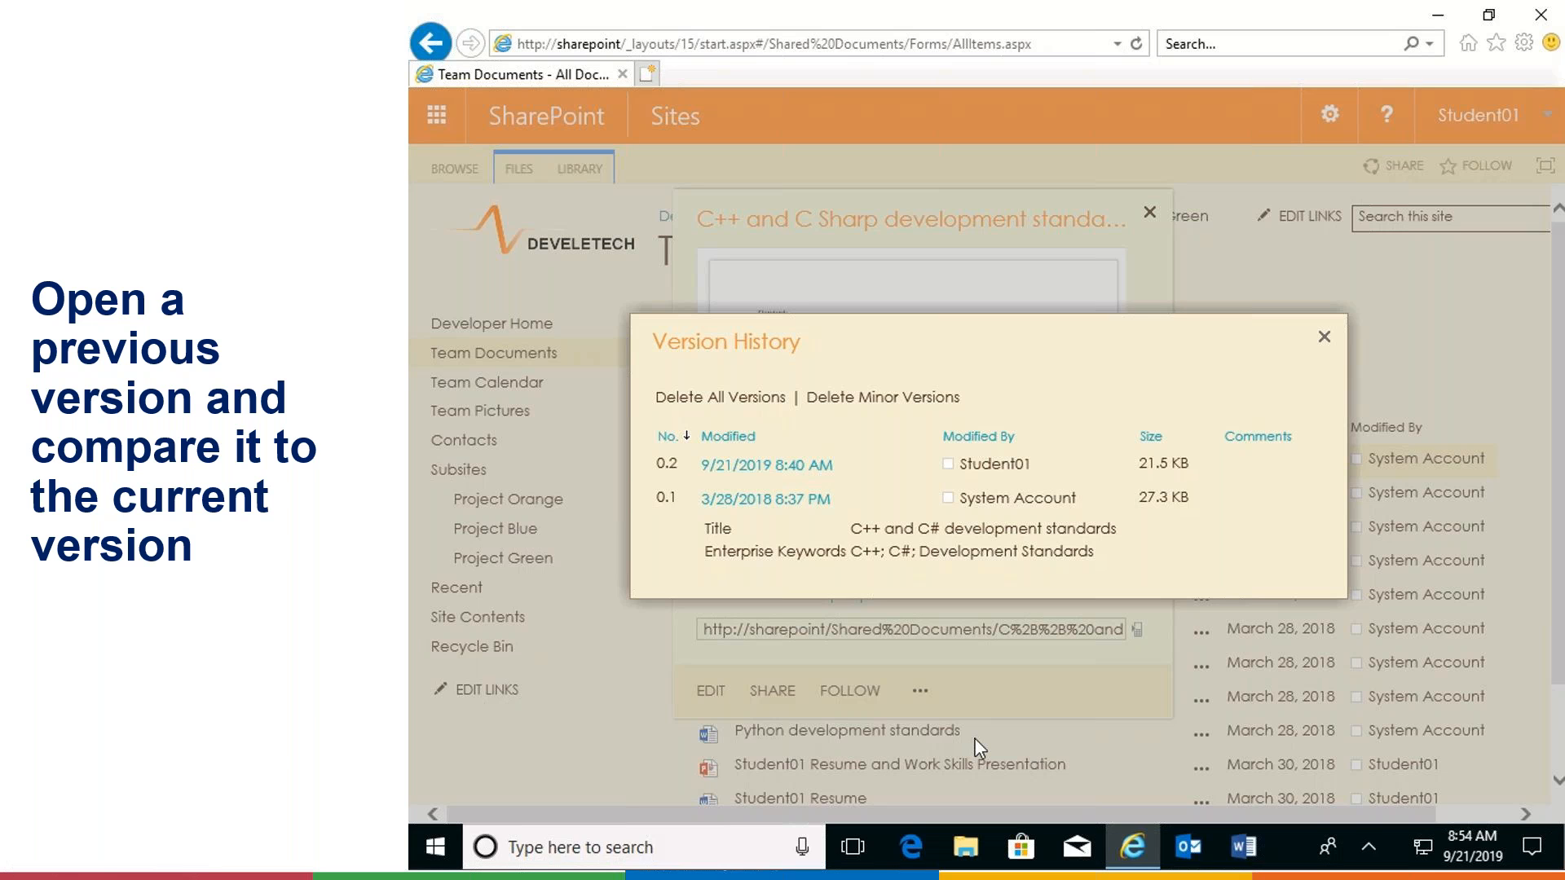
pyautogui.moveTo(456, 862)
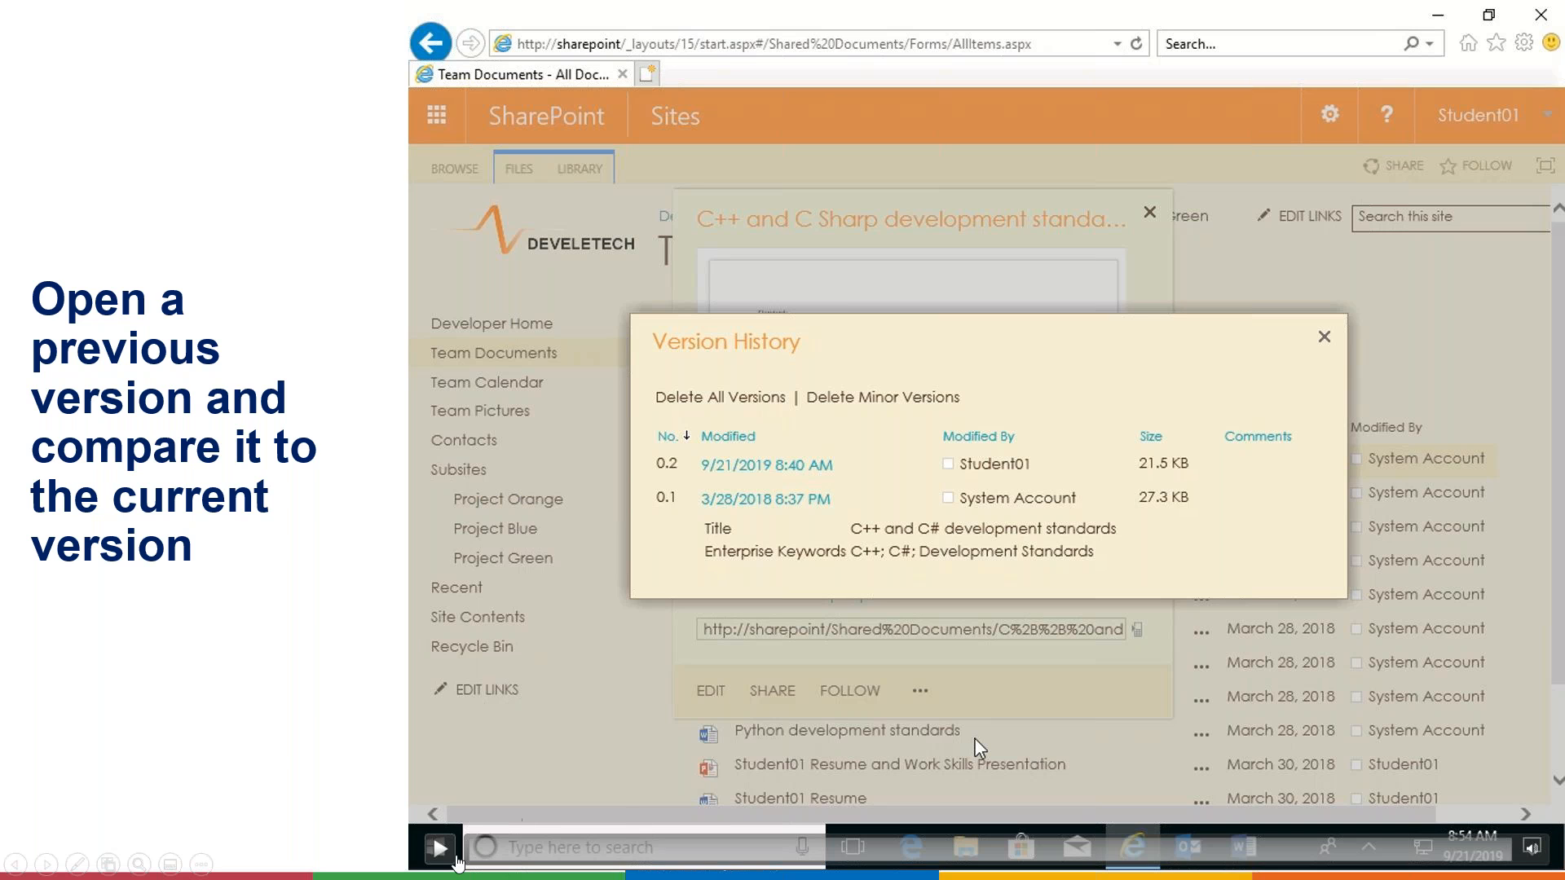
pyautogui.click(439, 849)
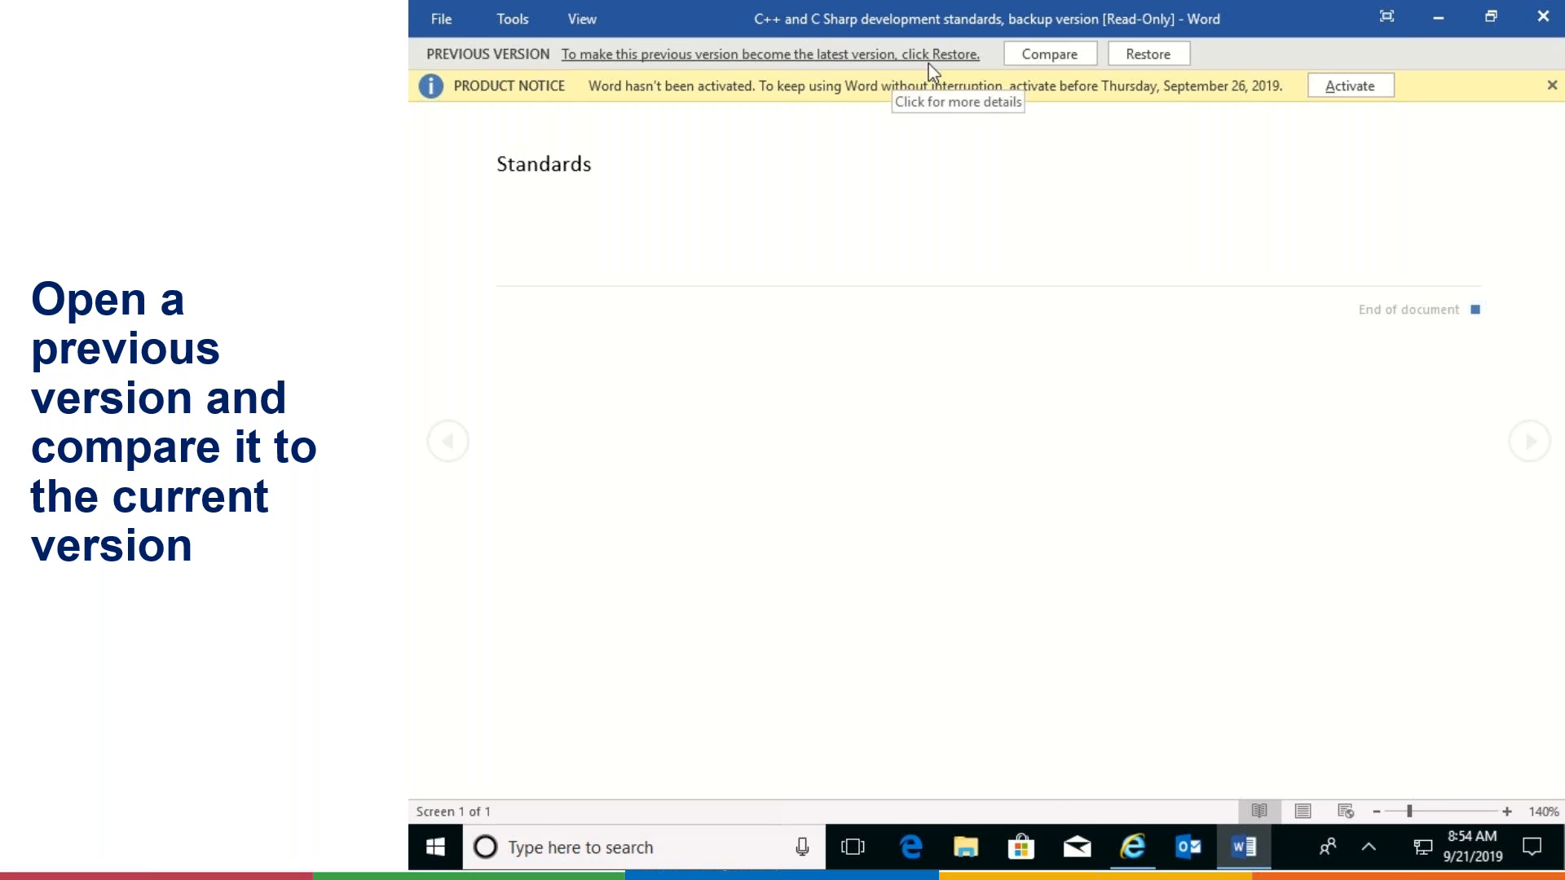
# Open the previous version 0.1 from the version history in Word and compare it with the current version
pyautogui.click(1050, 55)
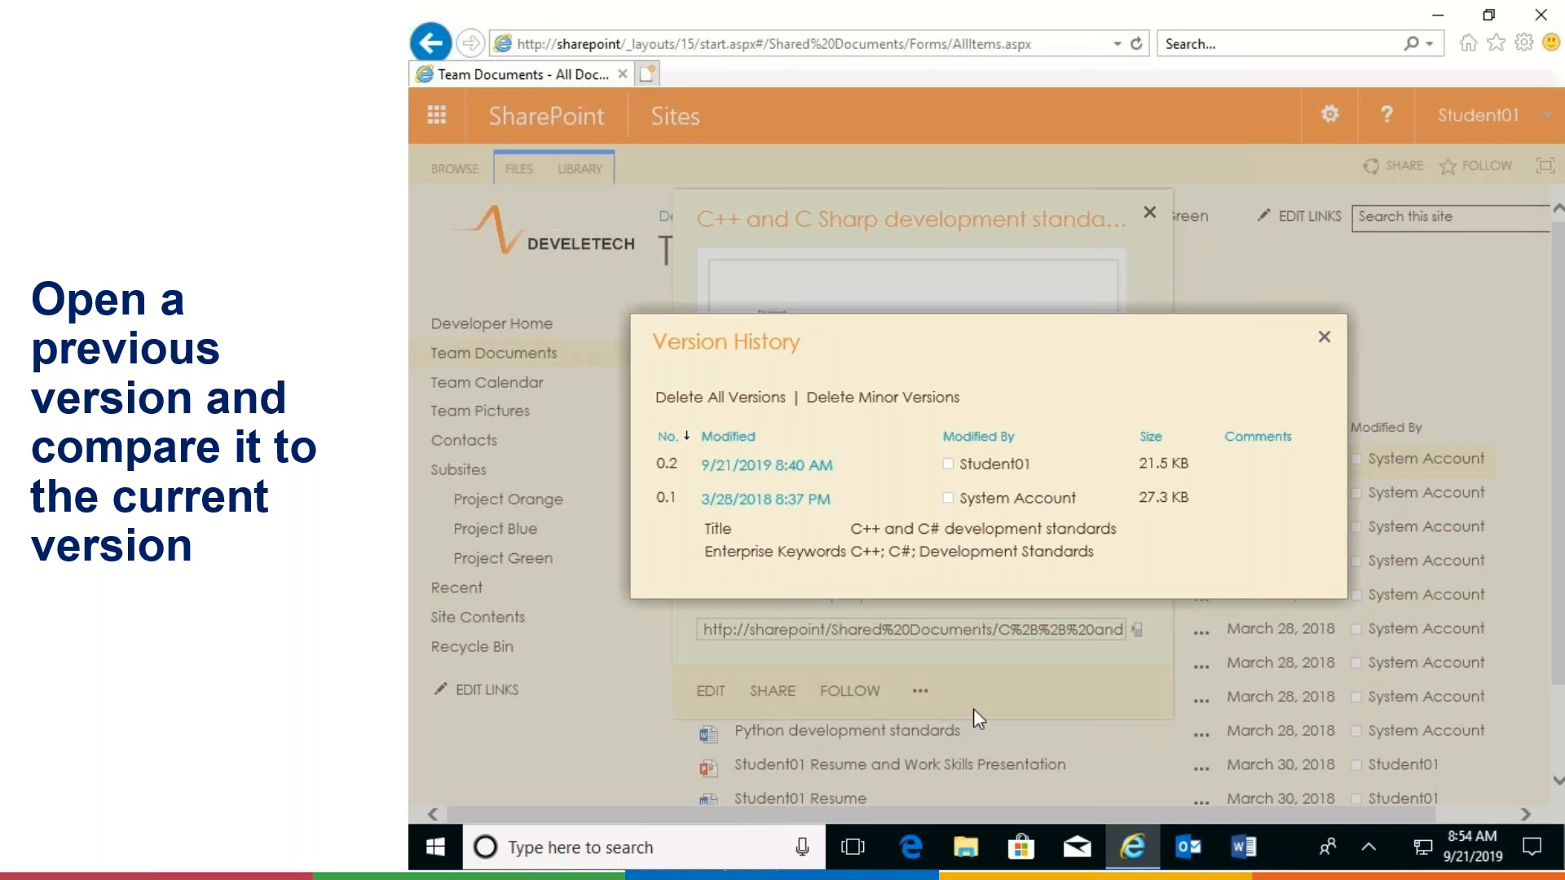
pyautogui.moveTo(810, 500)
pyautogui.click(783, 501)
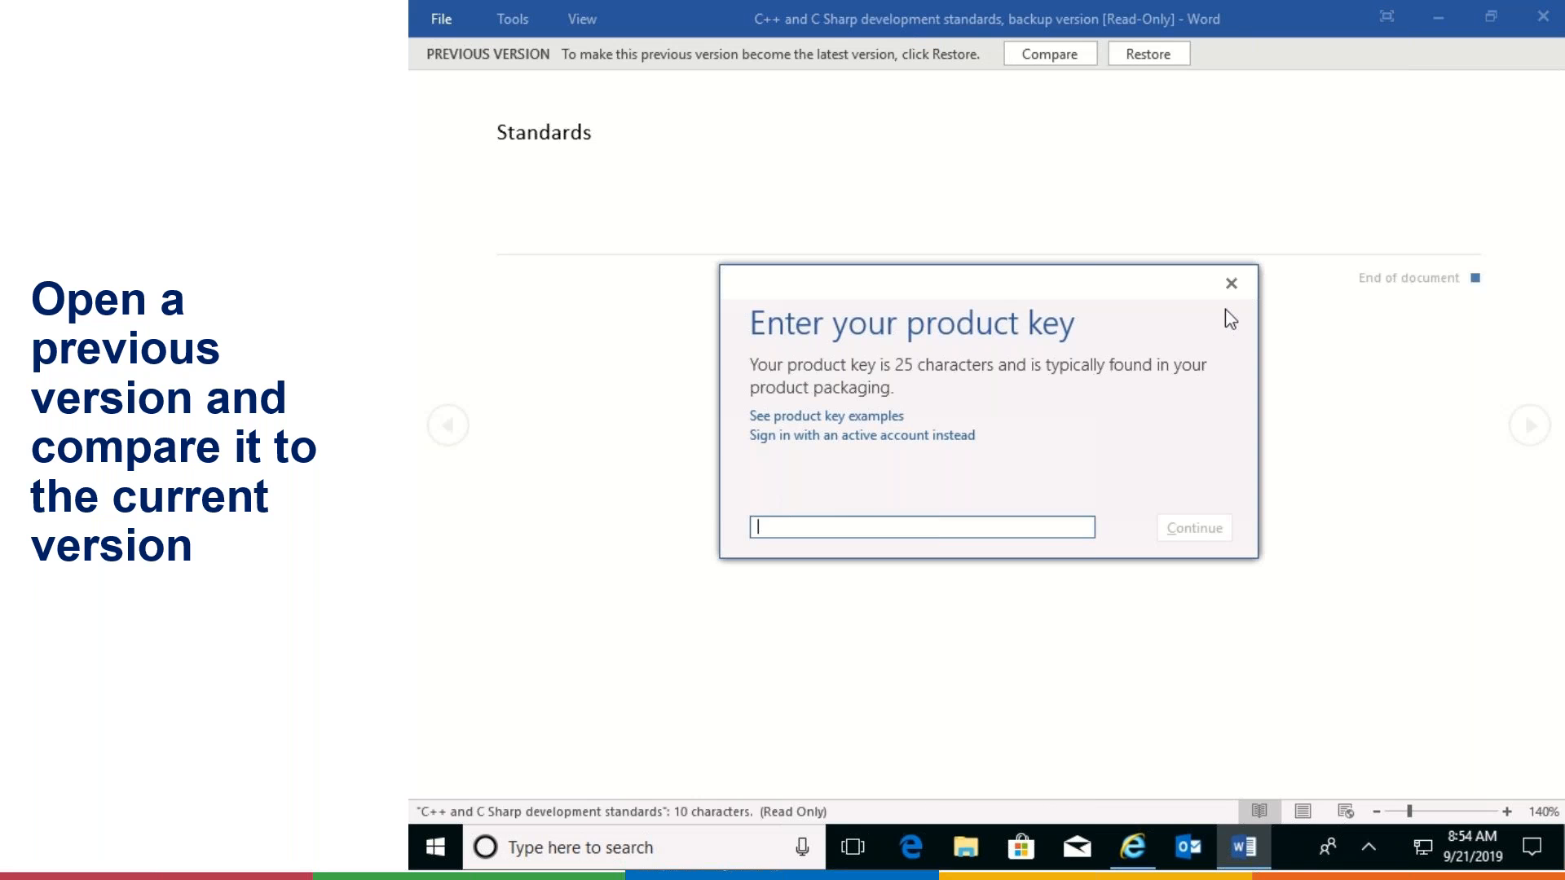
pyautogui.click(1230, 284)
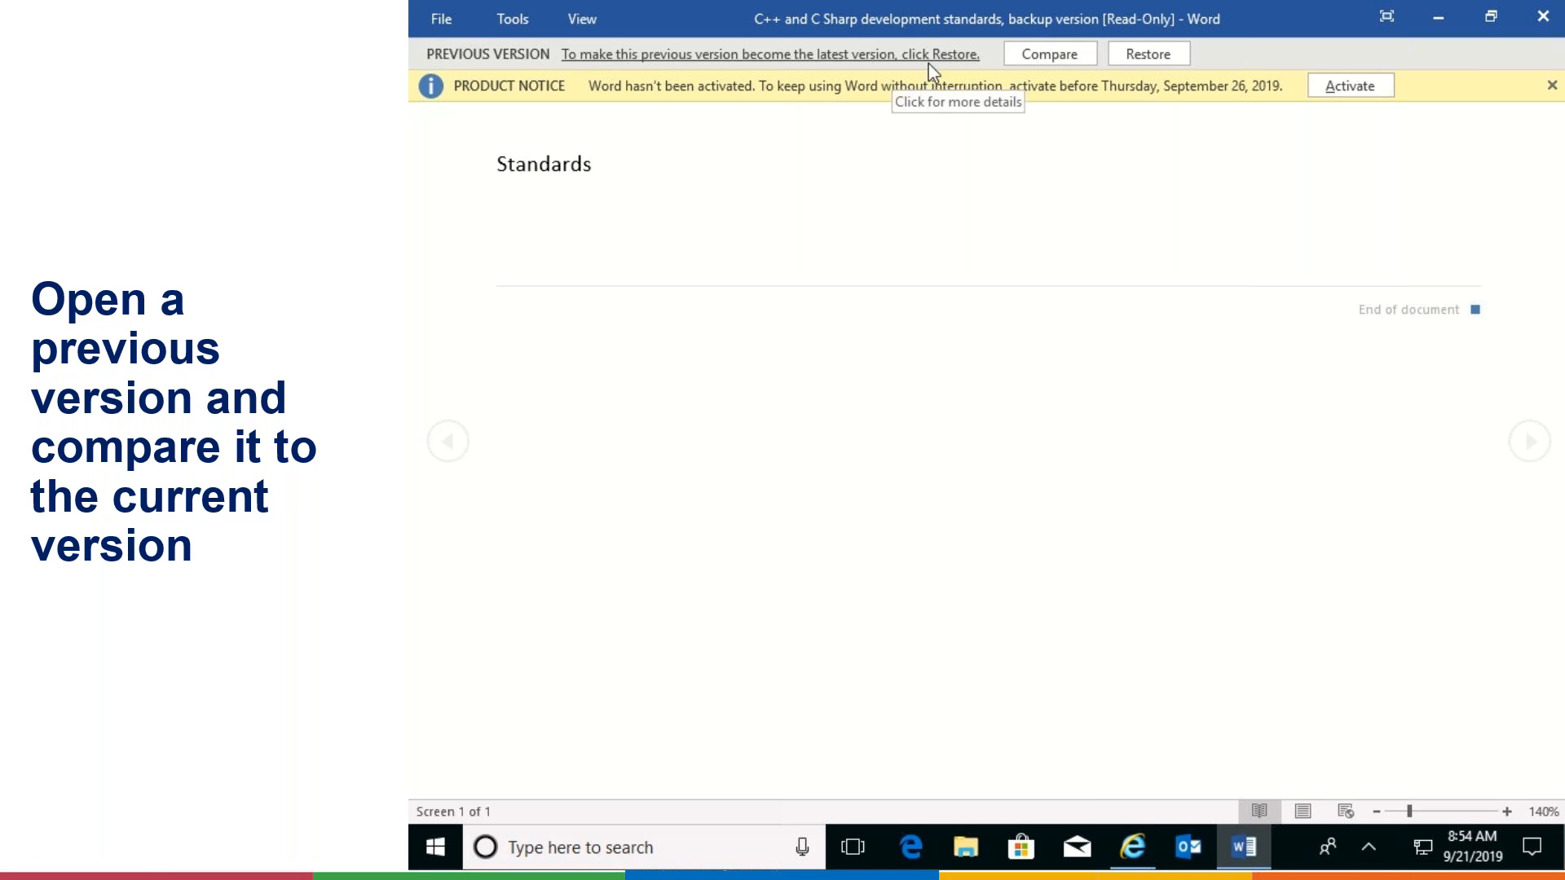
pyautogui.click(1049, 54)
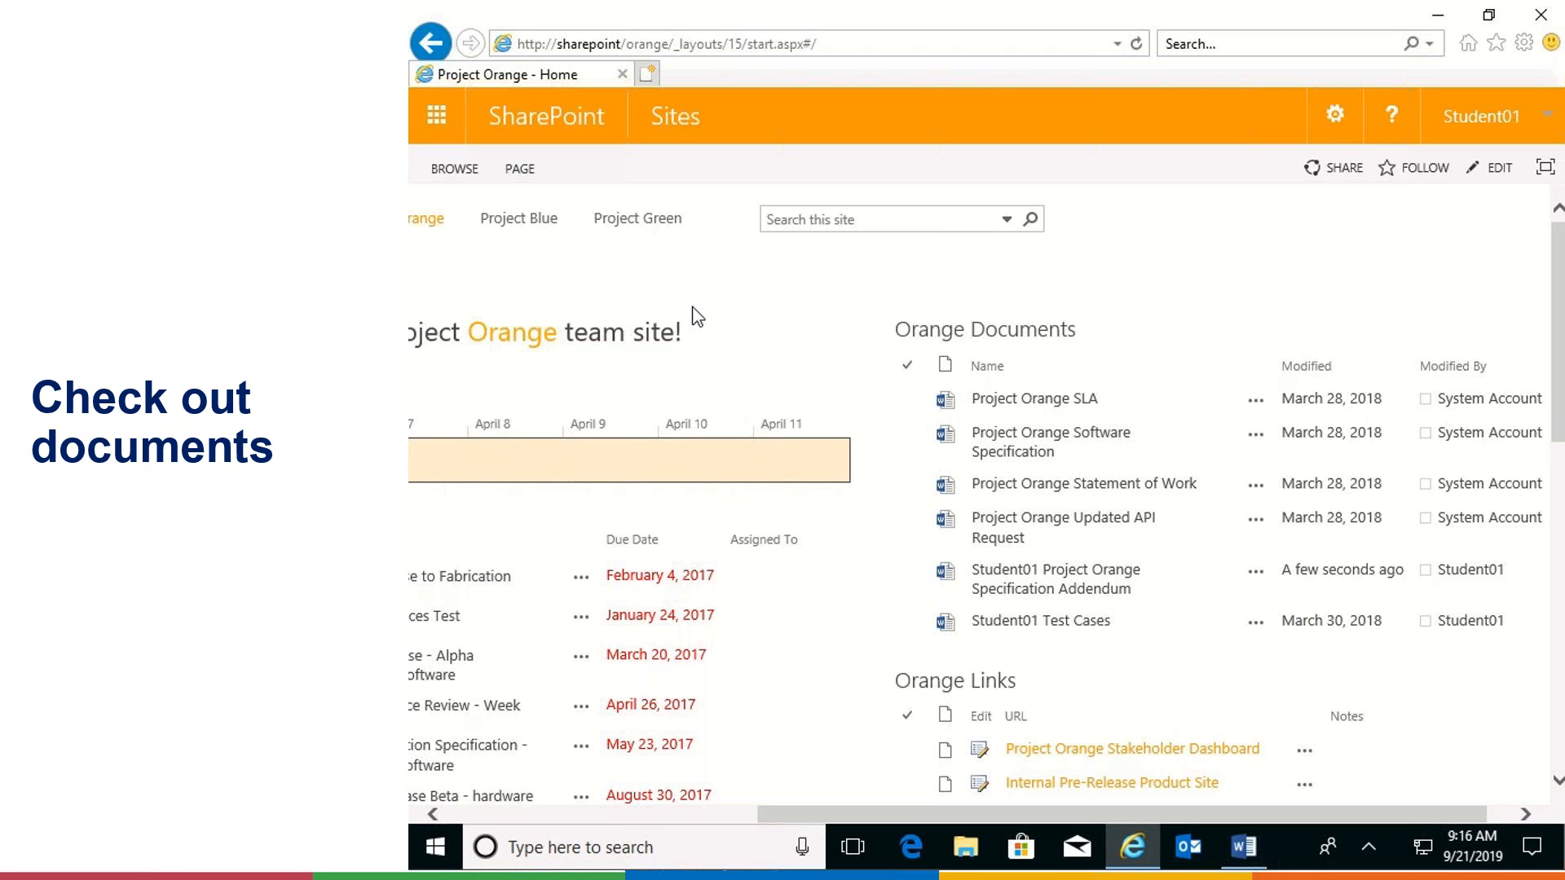
pyautogui.moveTo(438, 853)
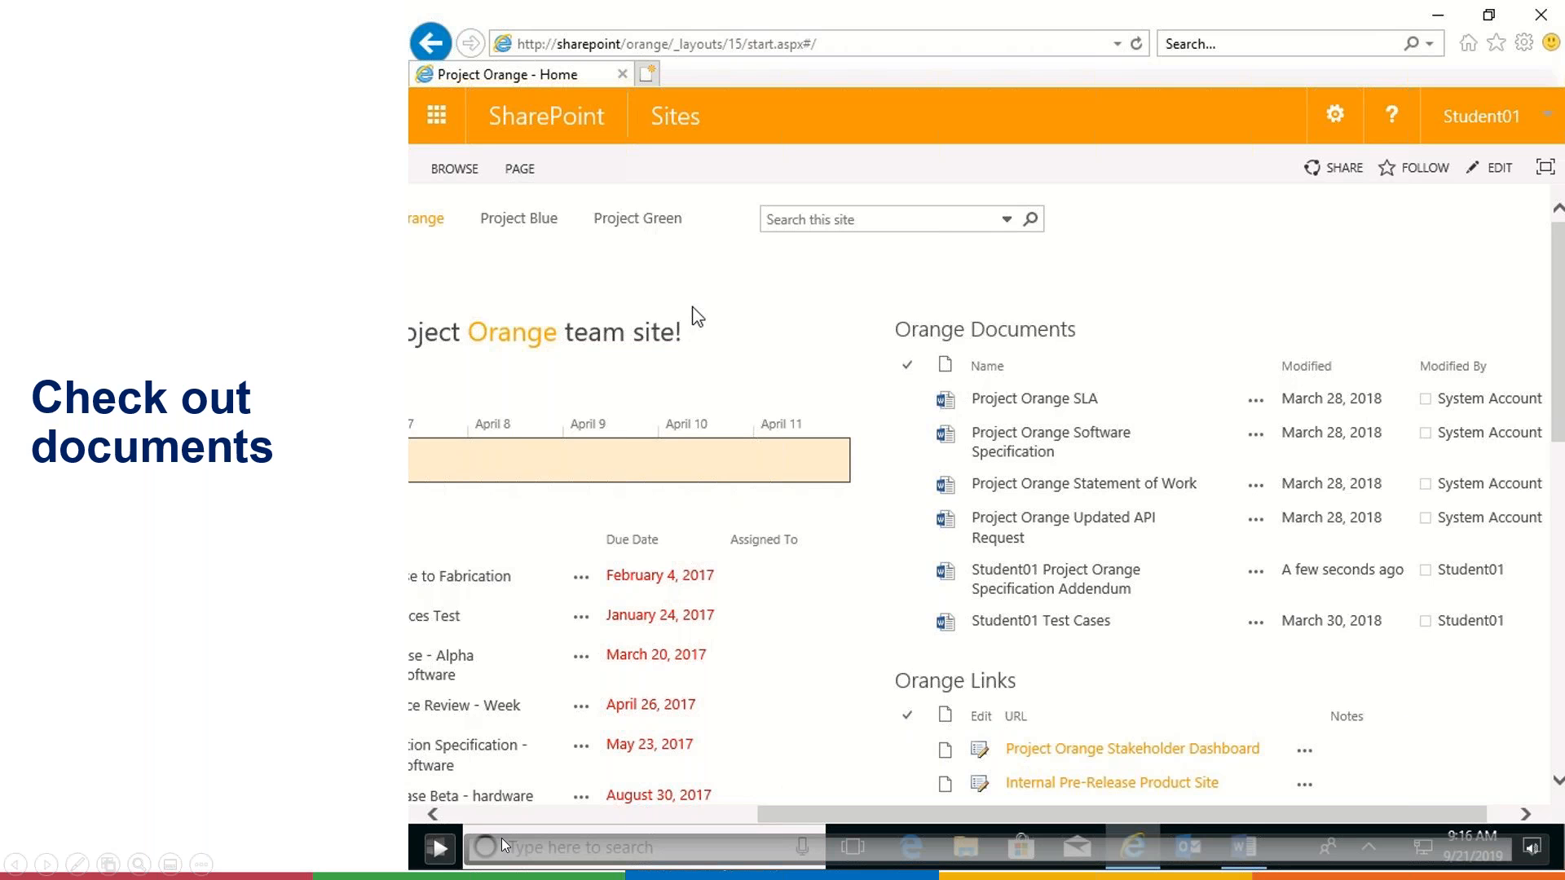
pyautogui.click(440, 852)
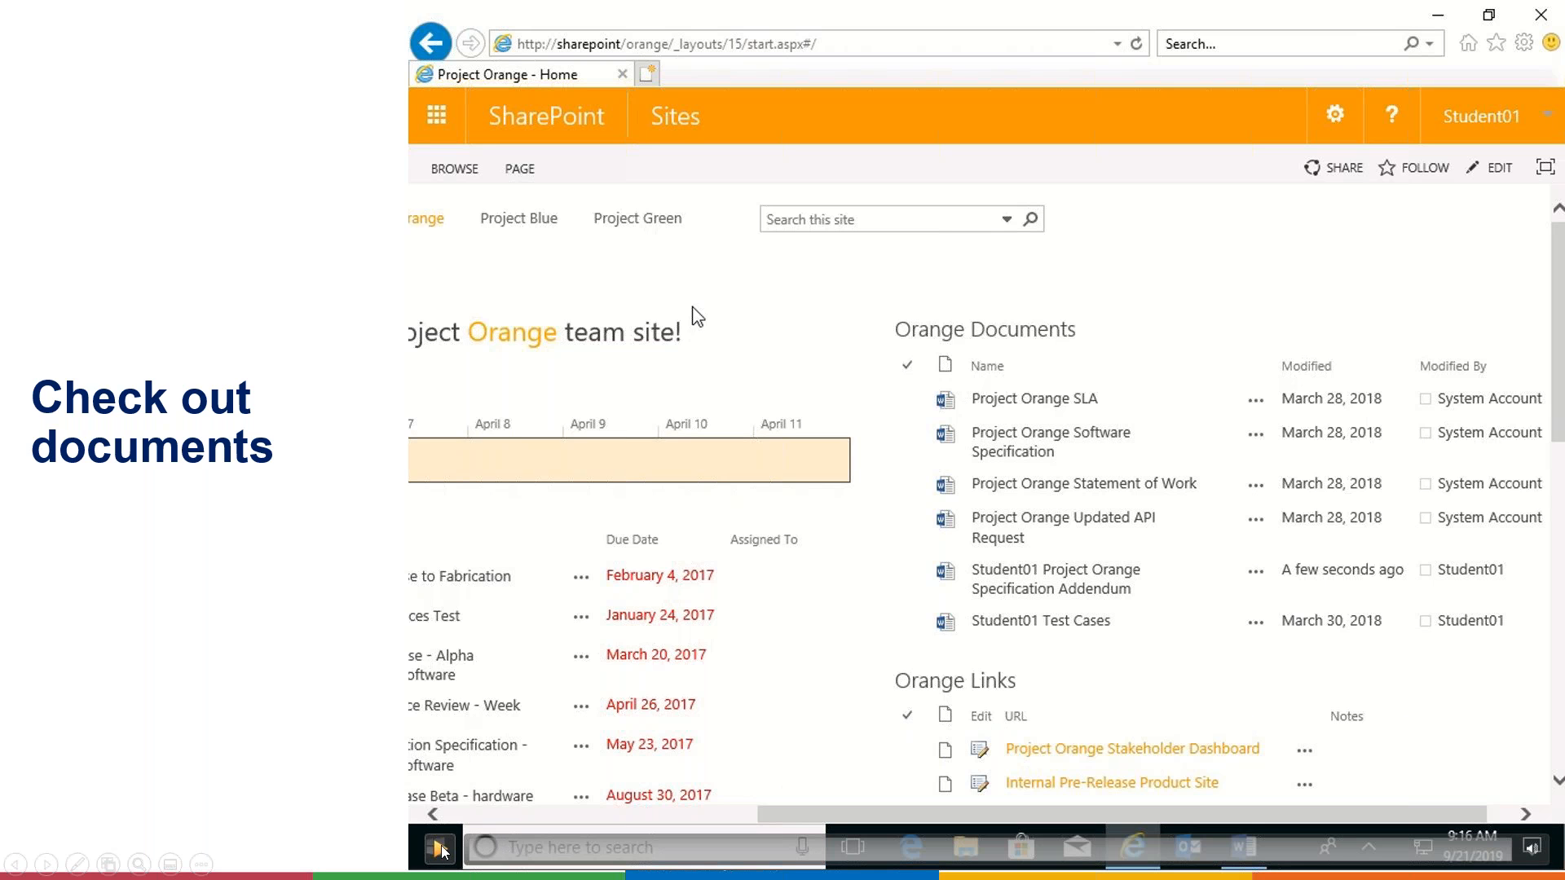
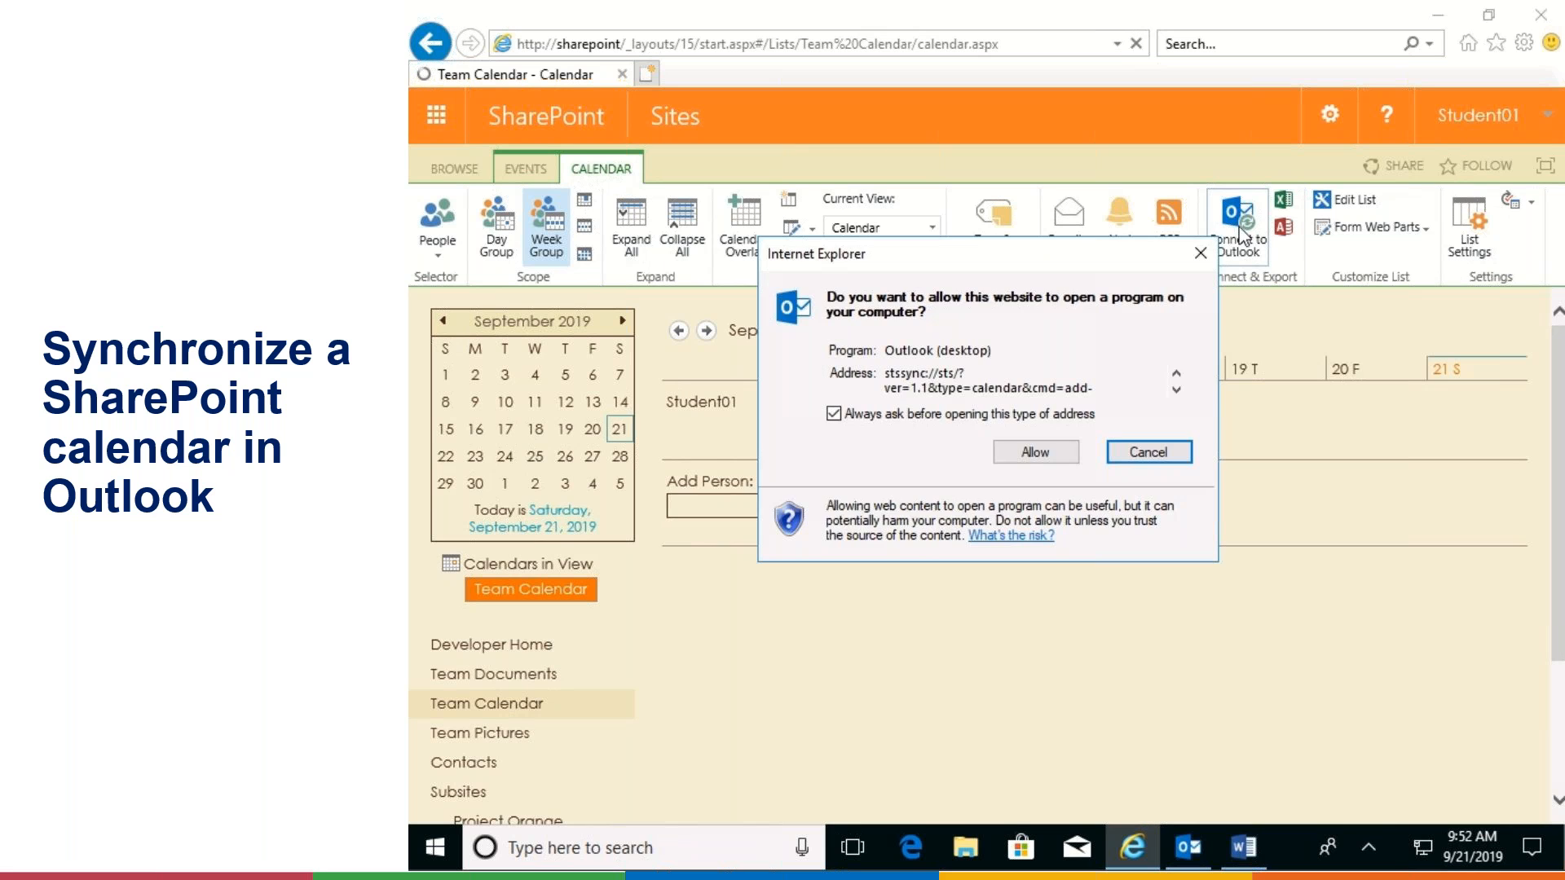
# Allow the site to open Outlook, accept the default SharePoint list options, and connect the Developer Team Site calendar to Outlook
pyautogui.click(1033, 454)
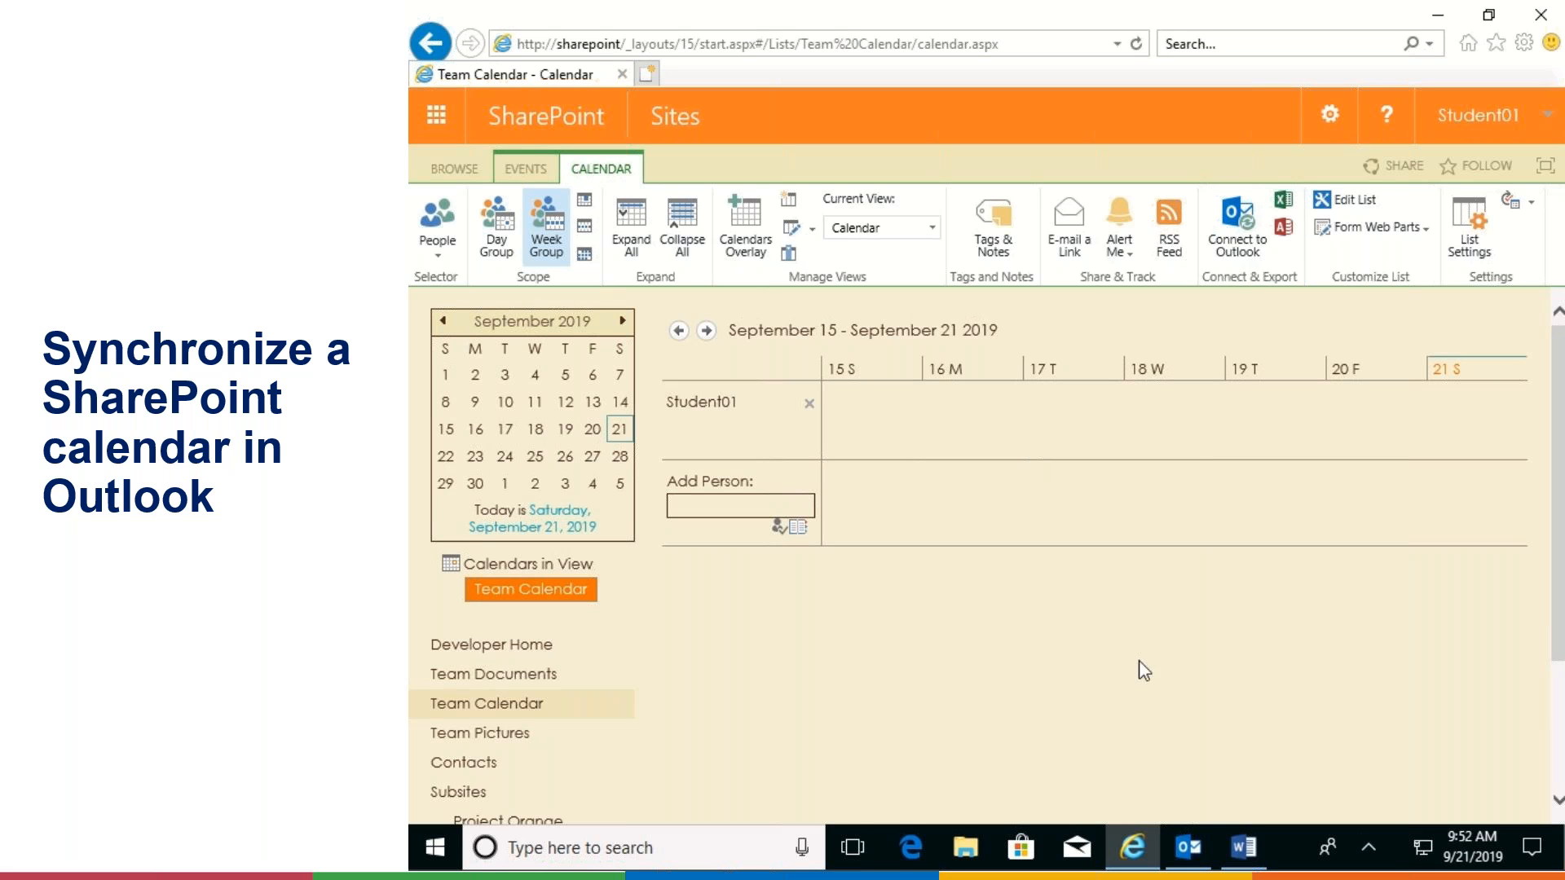
pyautogui.click(1189, 848)
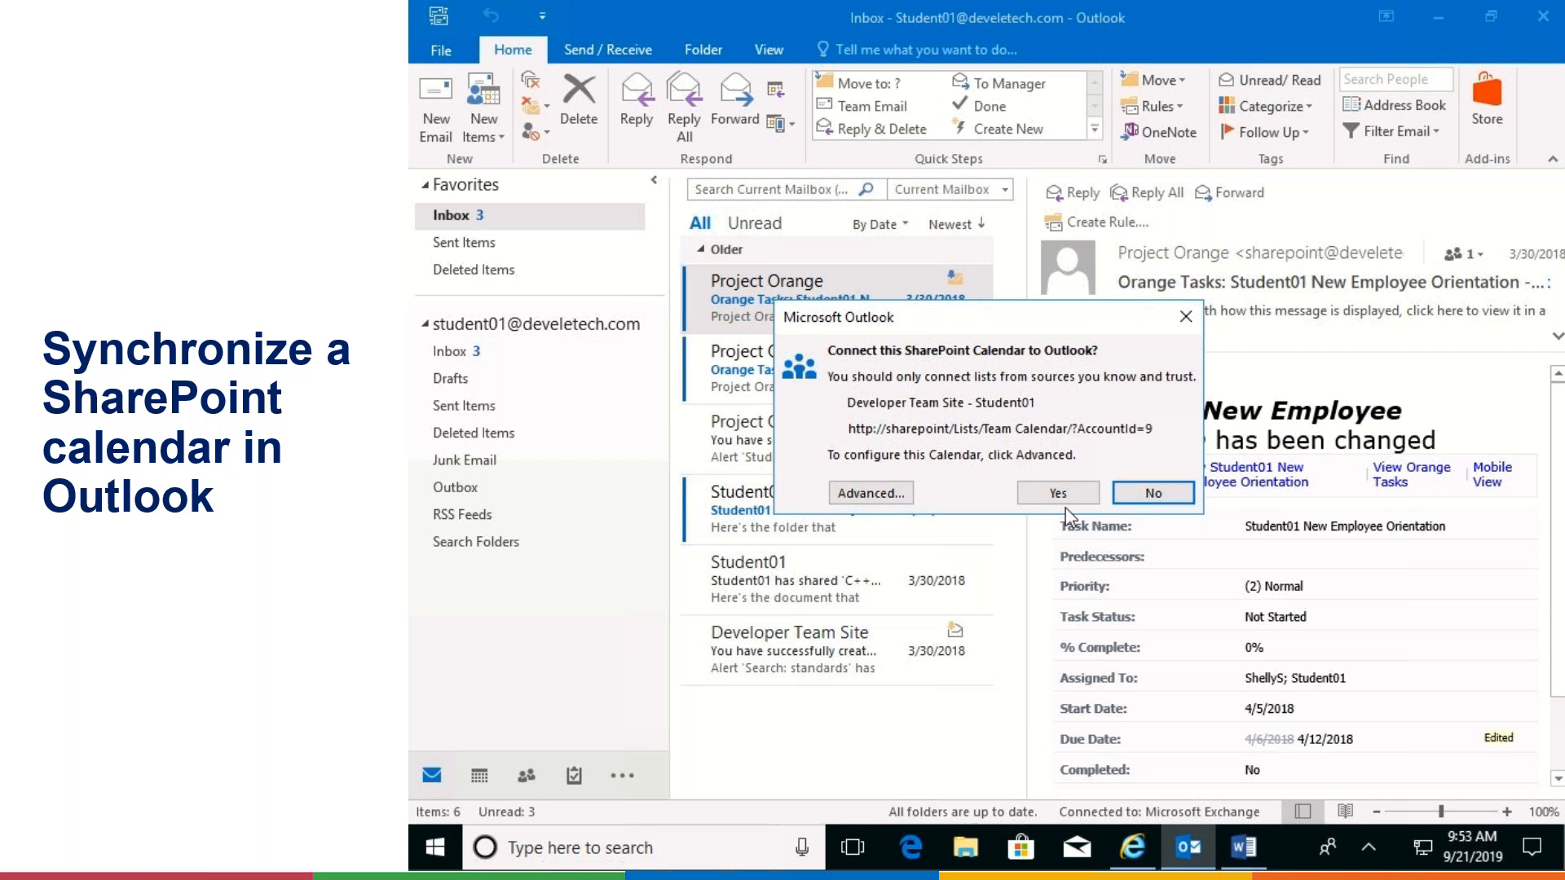
pyautogui.click(895, 493)
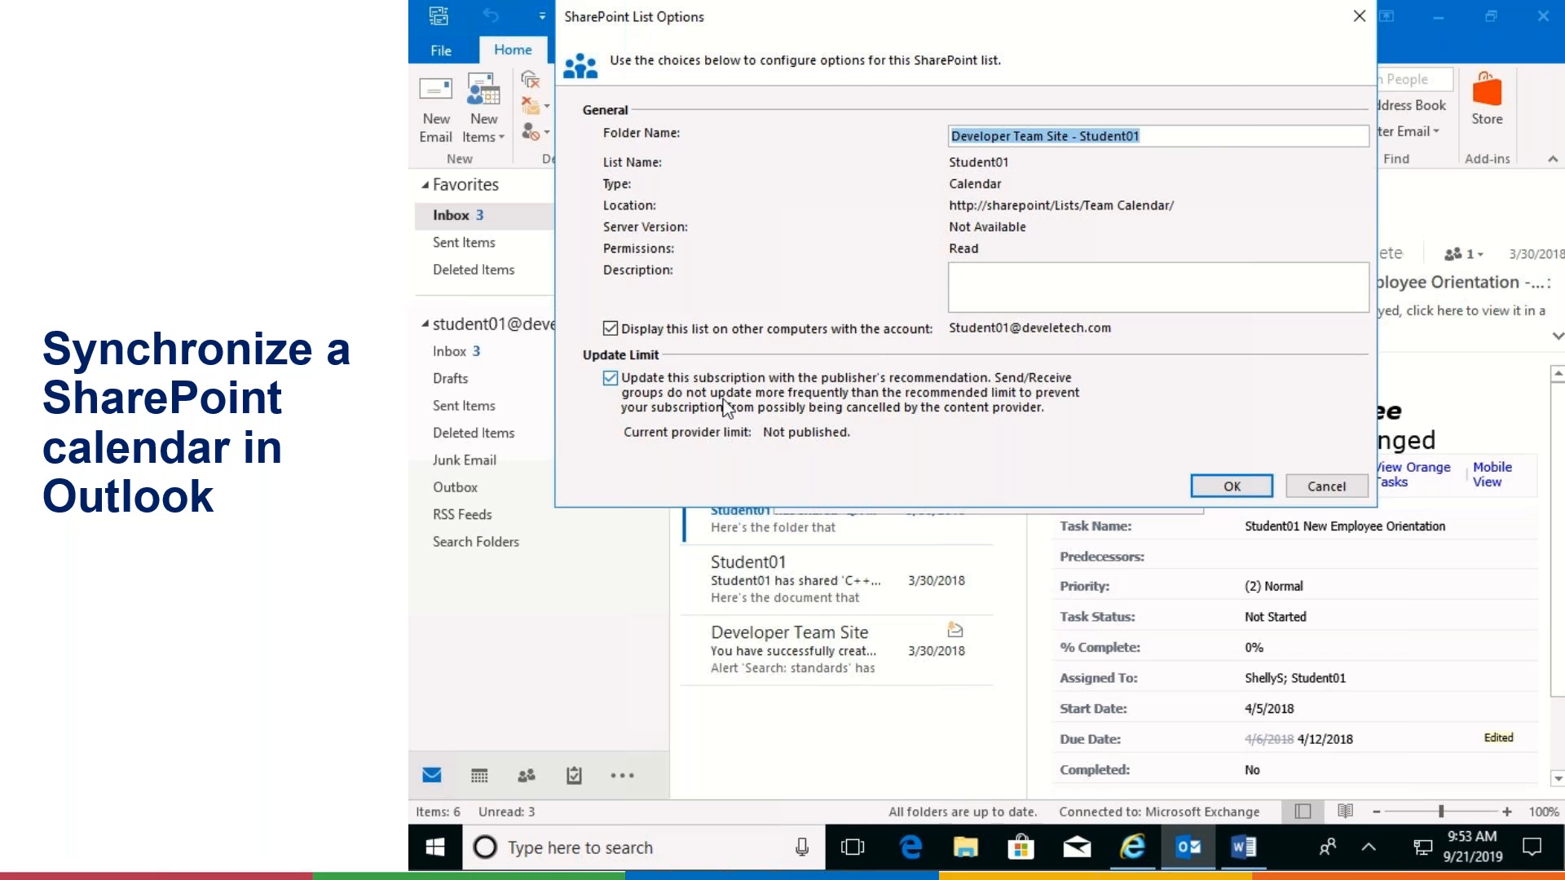
pyautogui.click(1223, 492)
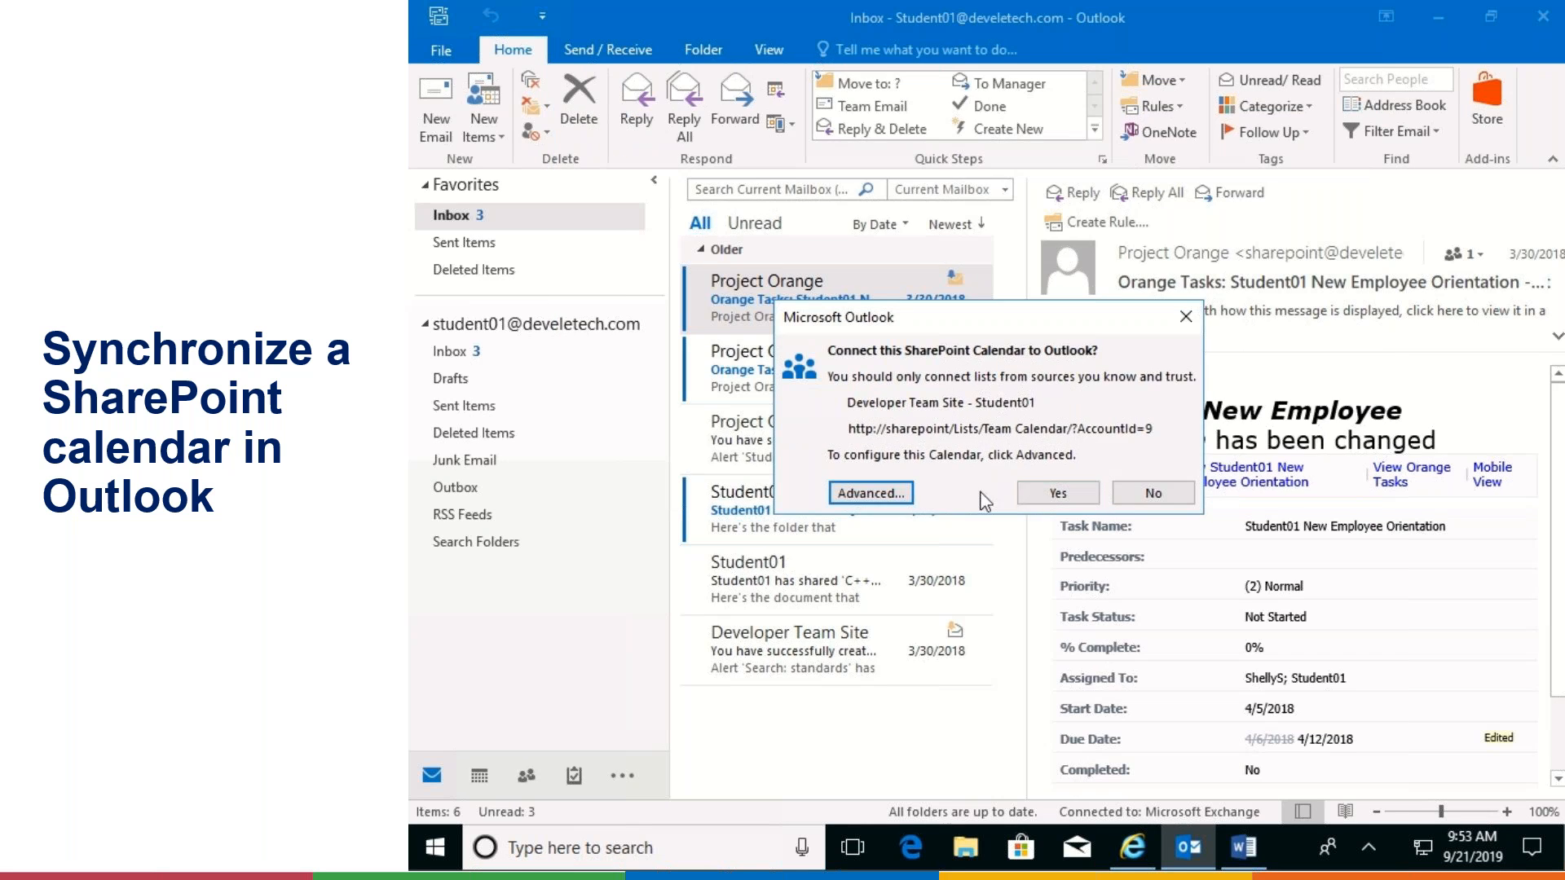
pyautogui.click(1057, 494)
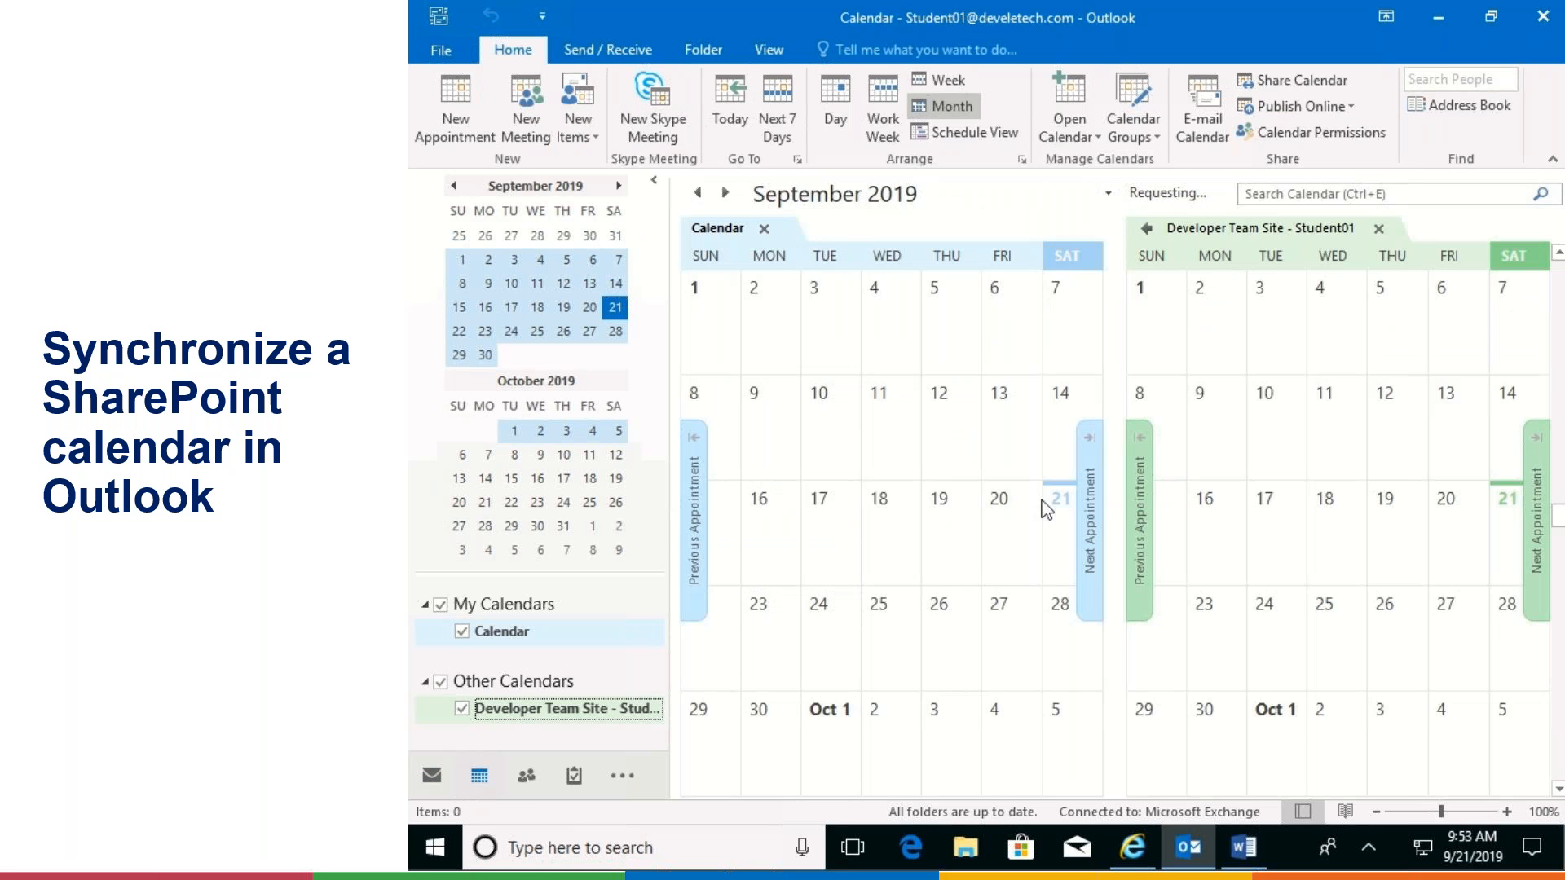
pyautogui.click(920, 533)
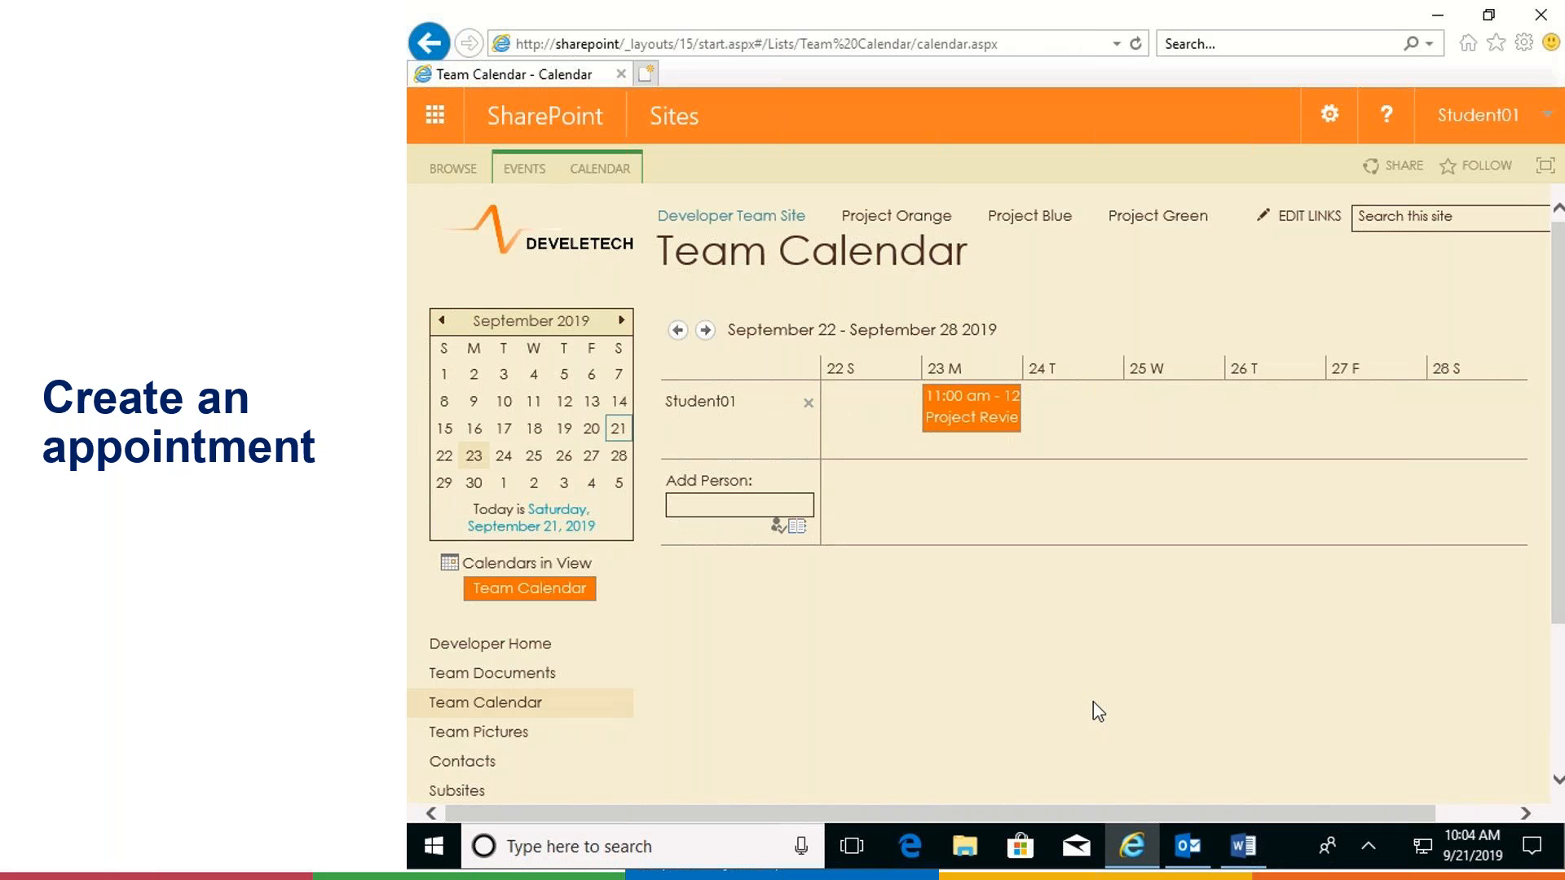
pyautogui.moveTo(1005, 578)
pyautogui.click(438, 850)
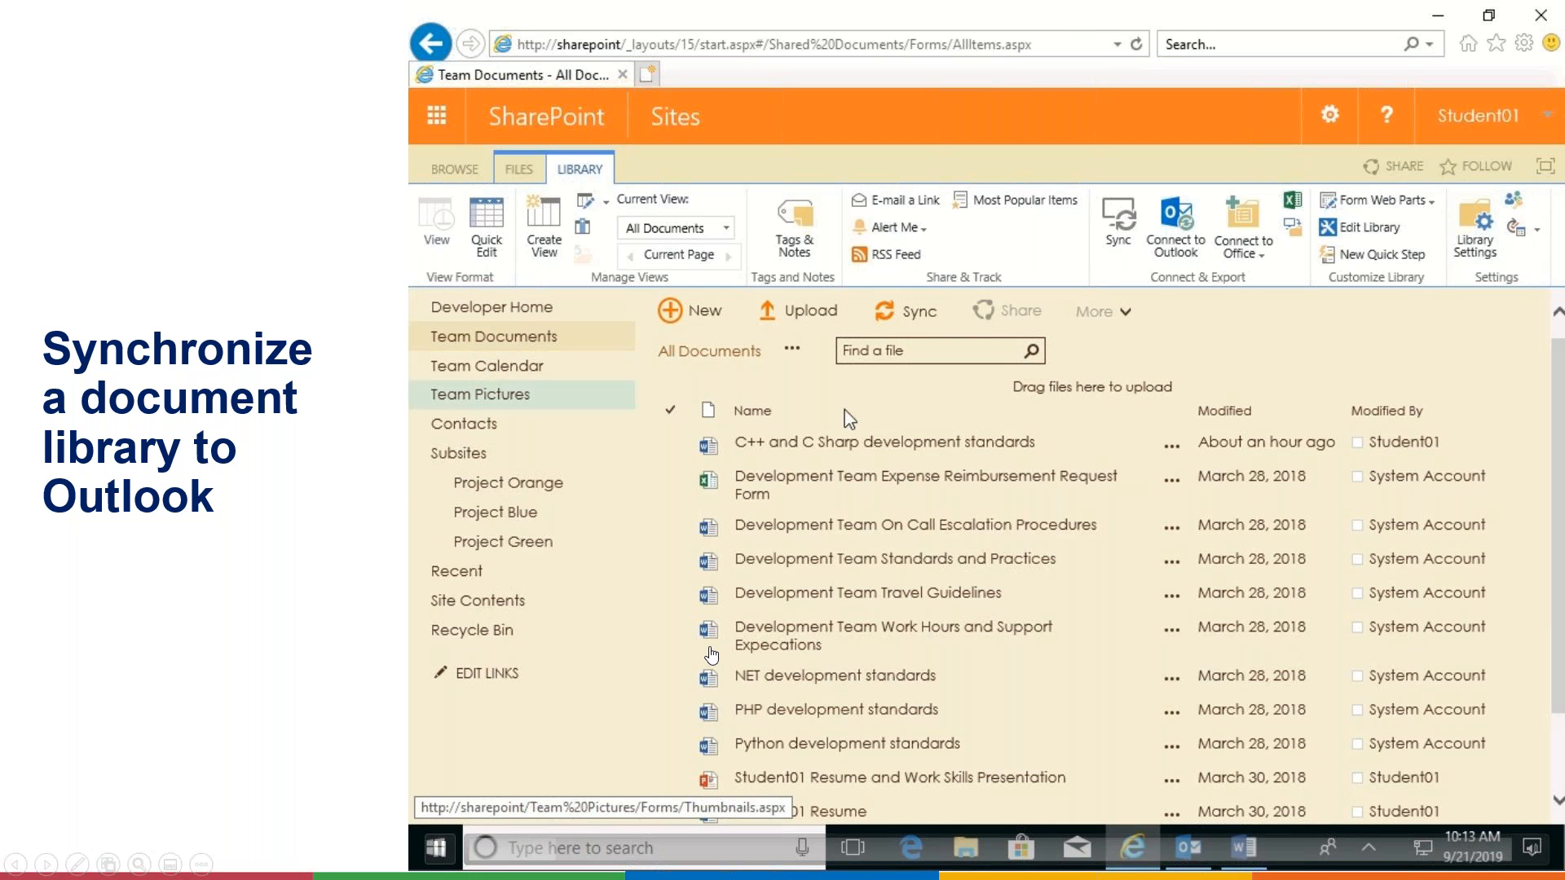
# Connect the Team Documents library to Outlook, allowing the site to open Outlook and proceeding past the certificate alert
pyautogui.click(1180, 243)
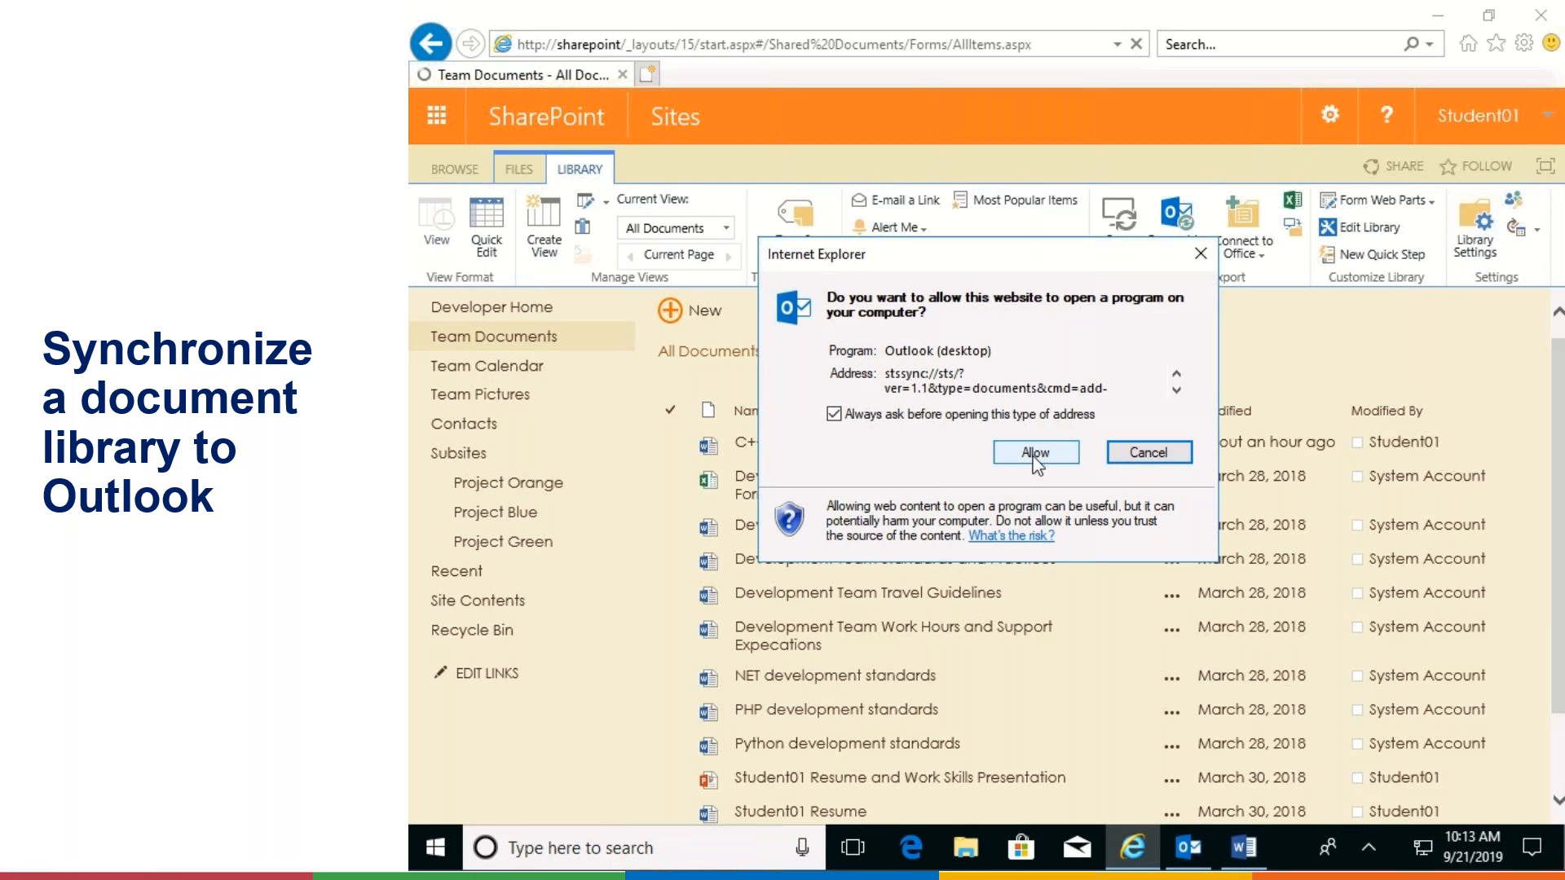
pyautogui.click(1036, 456)
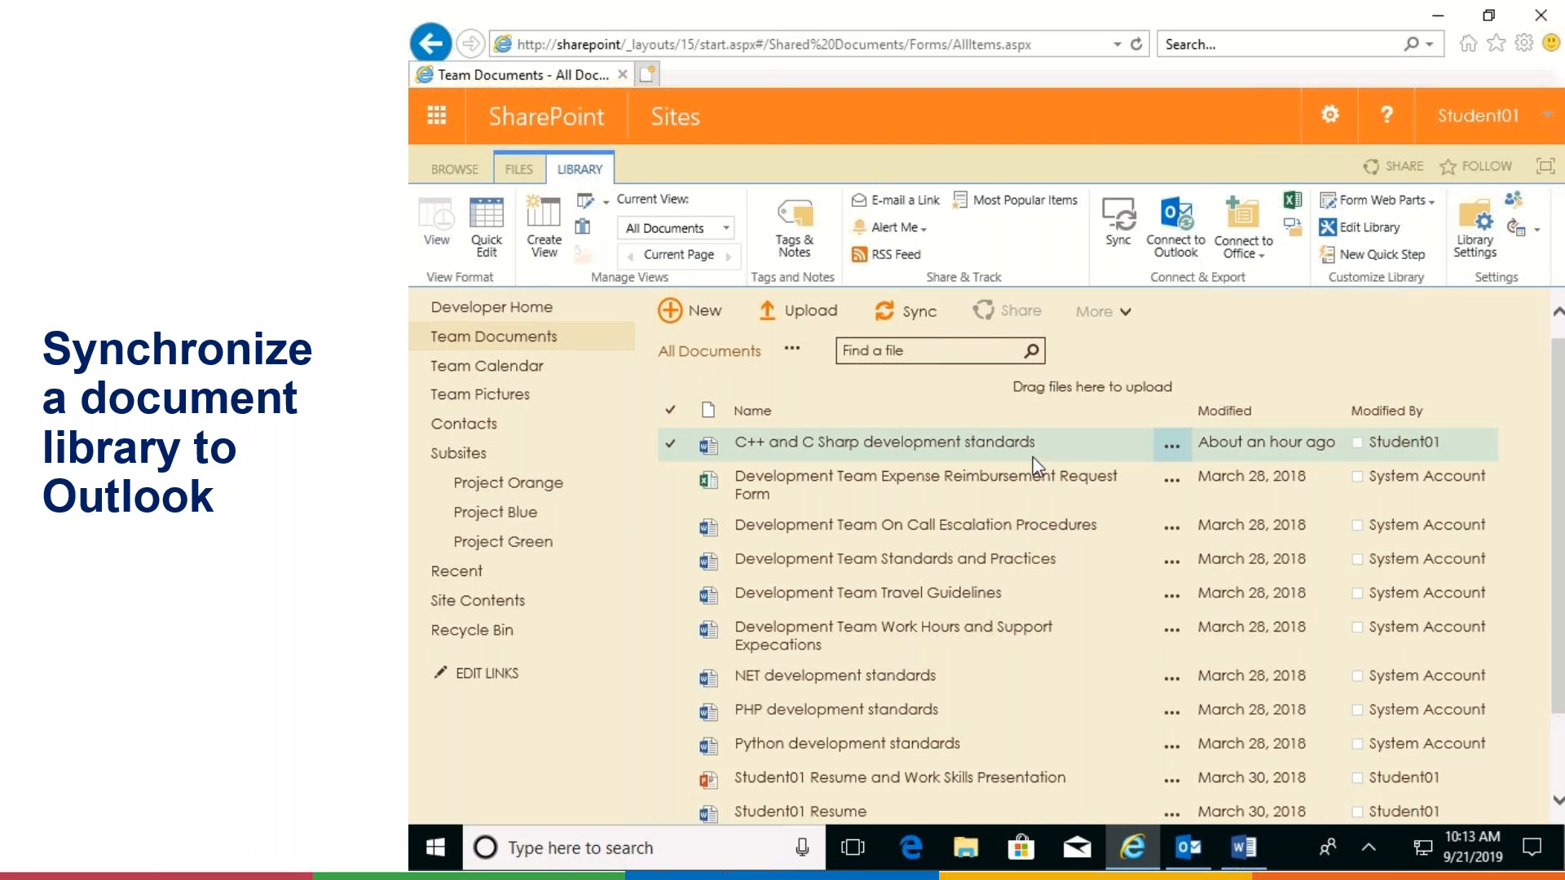
pyautogui.click(1187, 850)
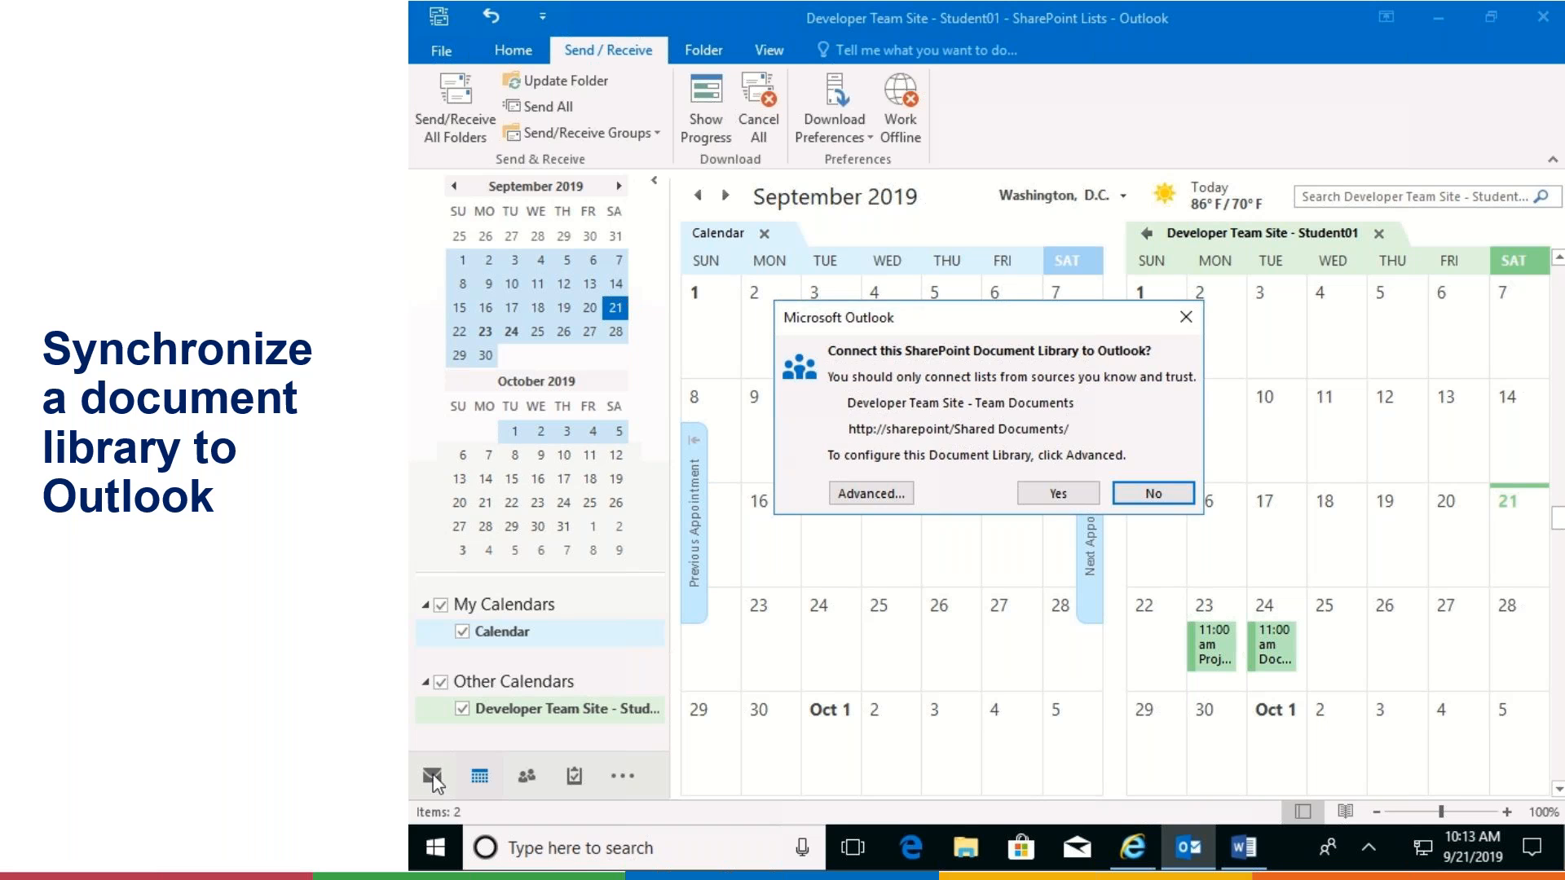
pyautogui.click(1076, 493)
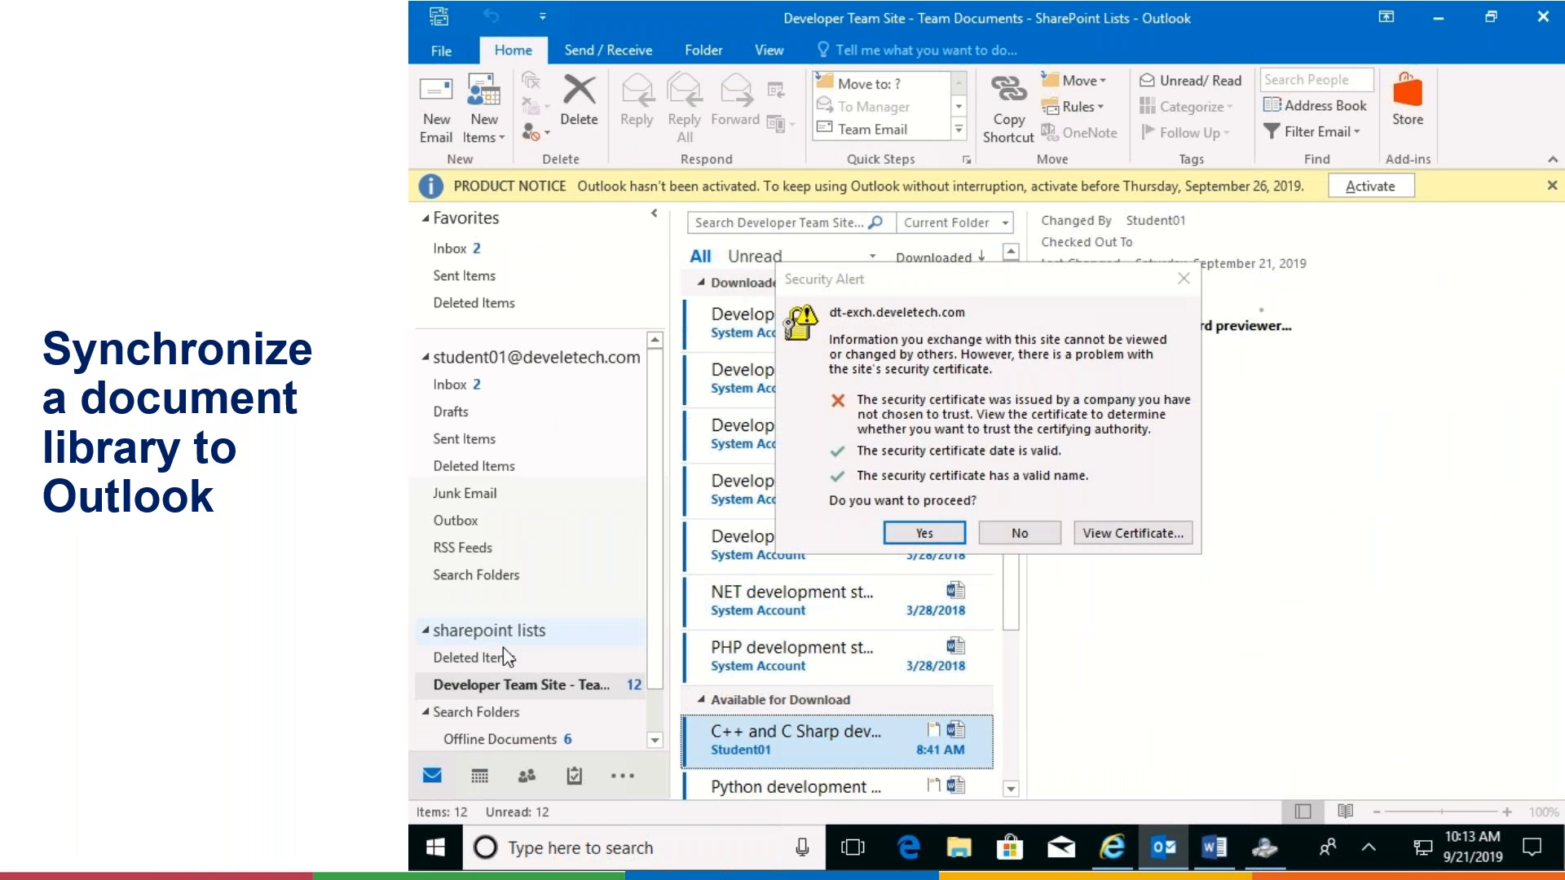
pyautogui.click(910, 535)
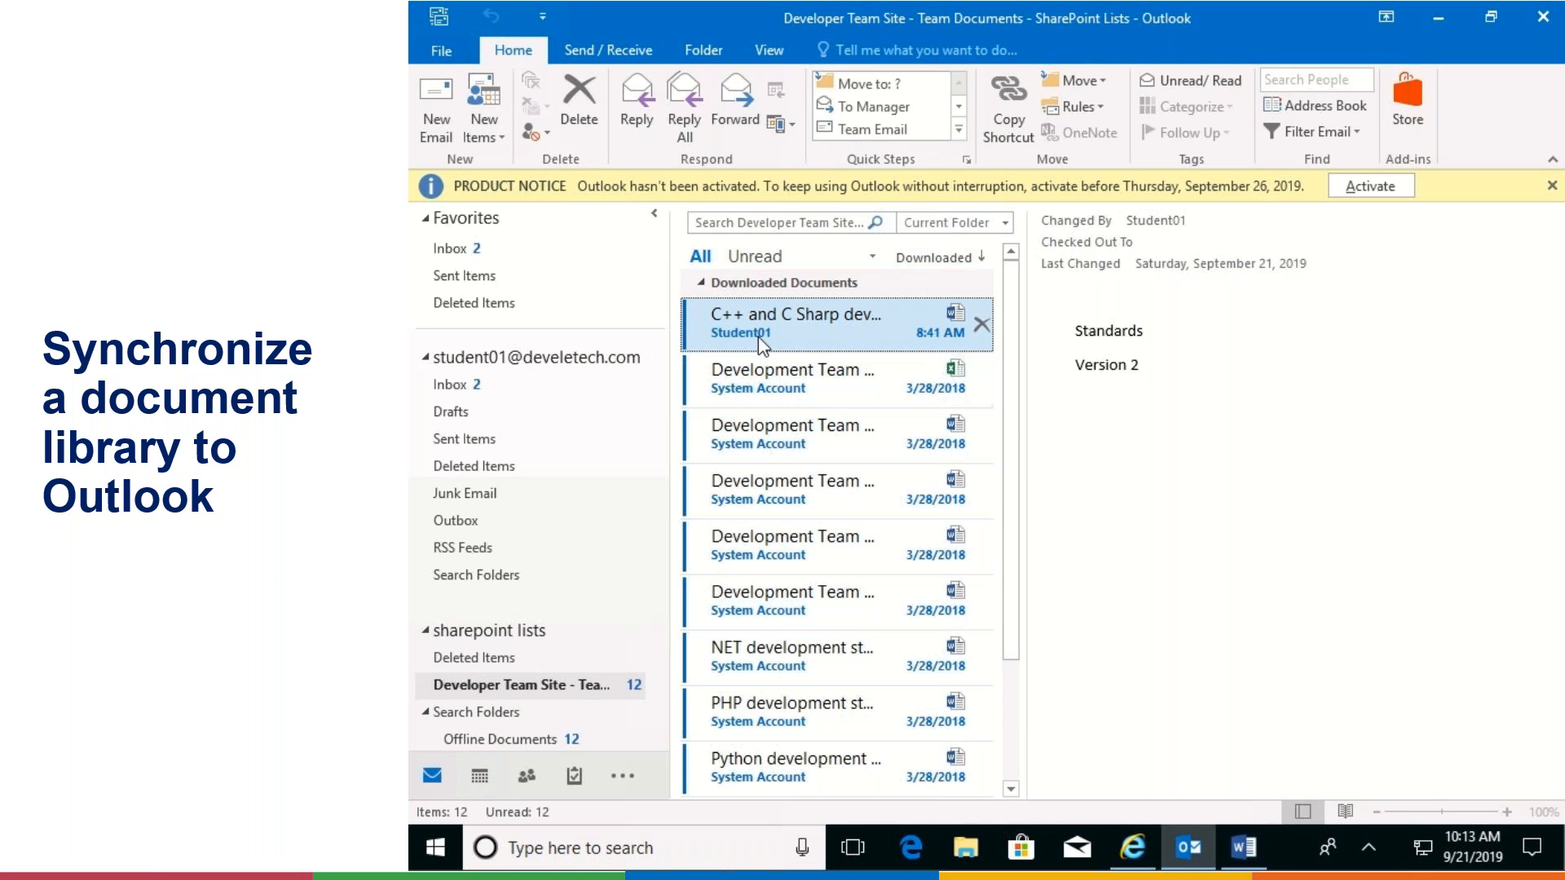
# Preview the downloaded Development Team documents one after another in the synchronized Team Documents folder
pyautogui.click(765, 394)
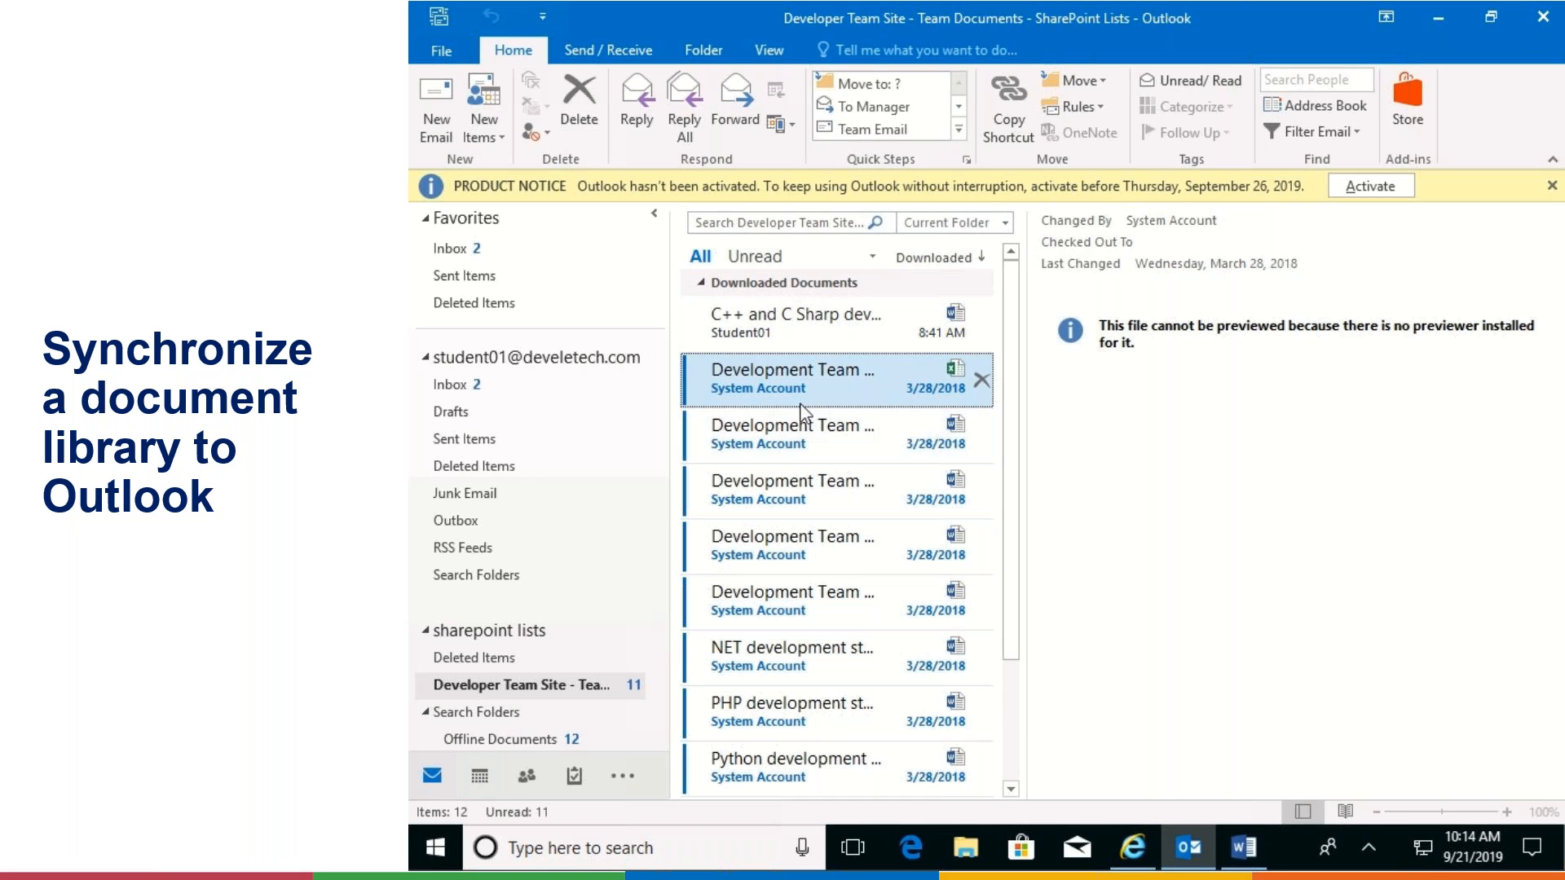
pyautogui.click(765, 436)
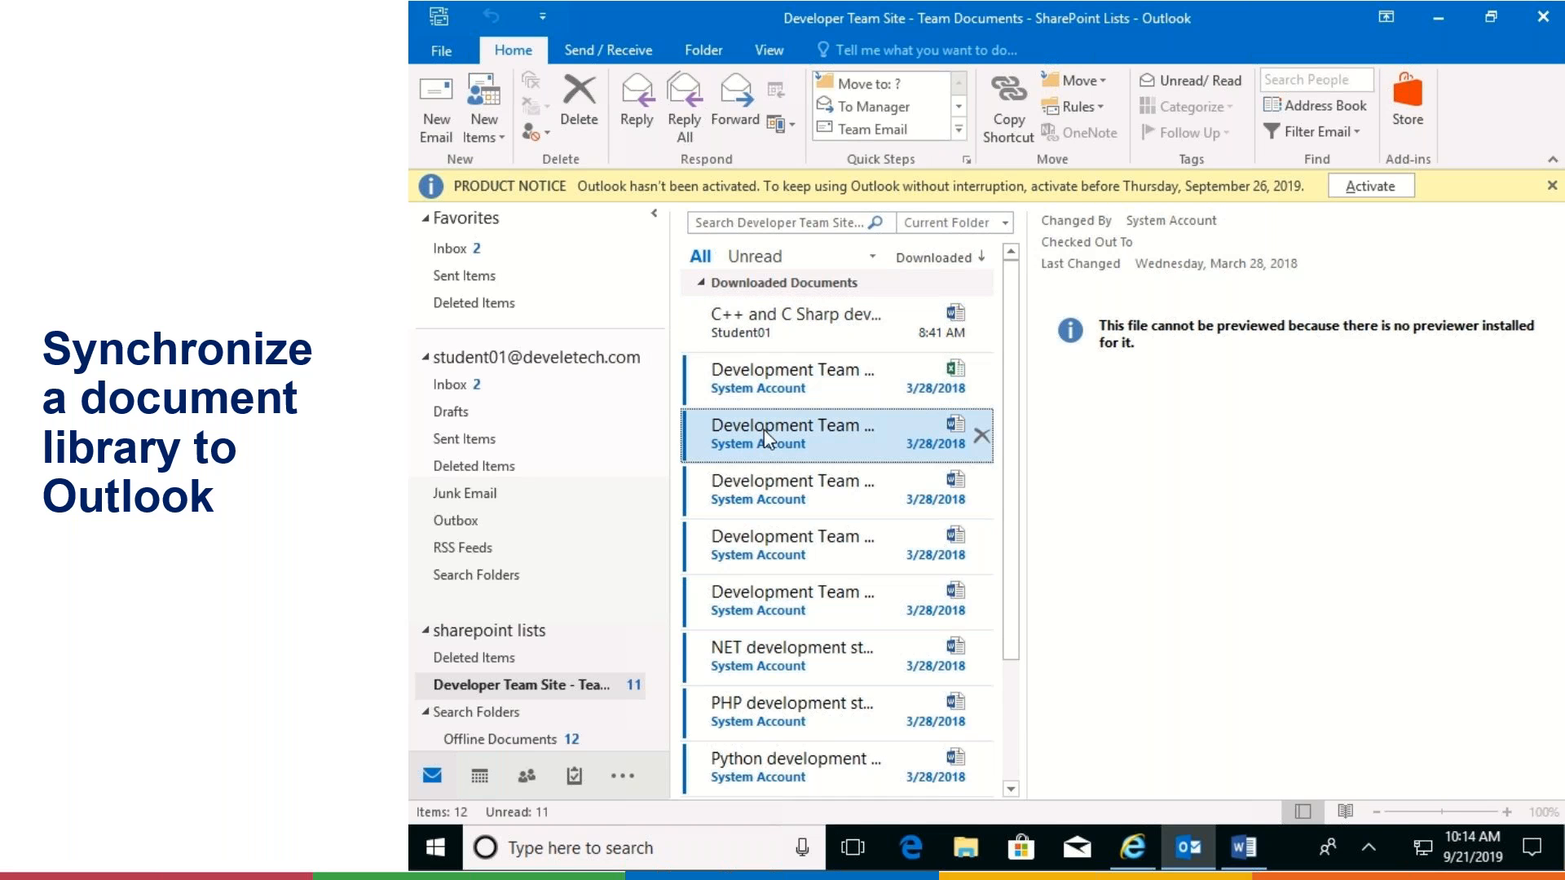
pyautogui.click(767, 500)
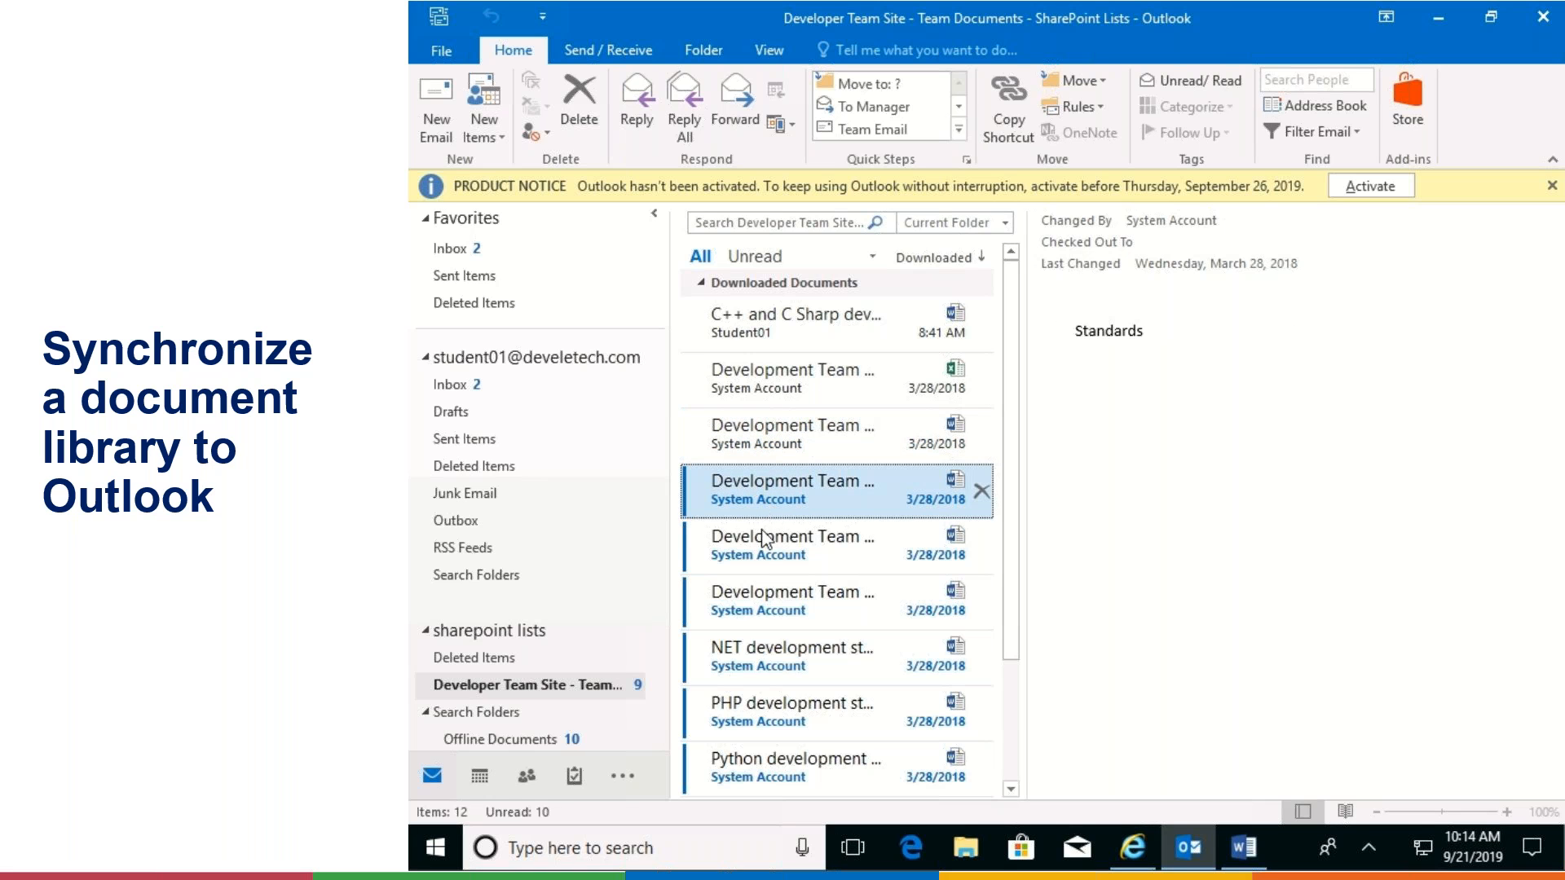
pyautogui.click(757, 555)
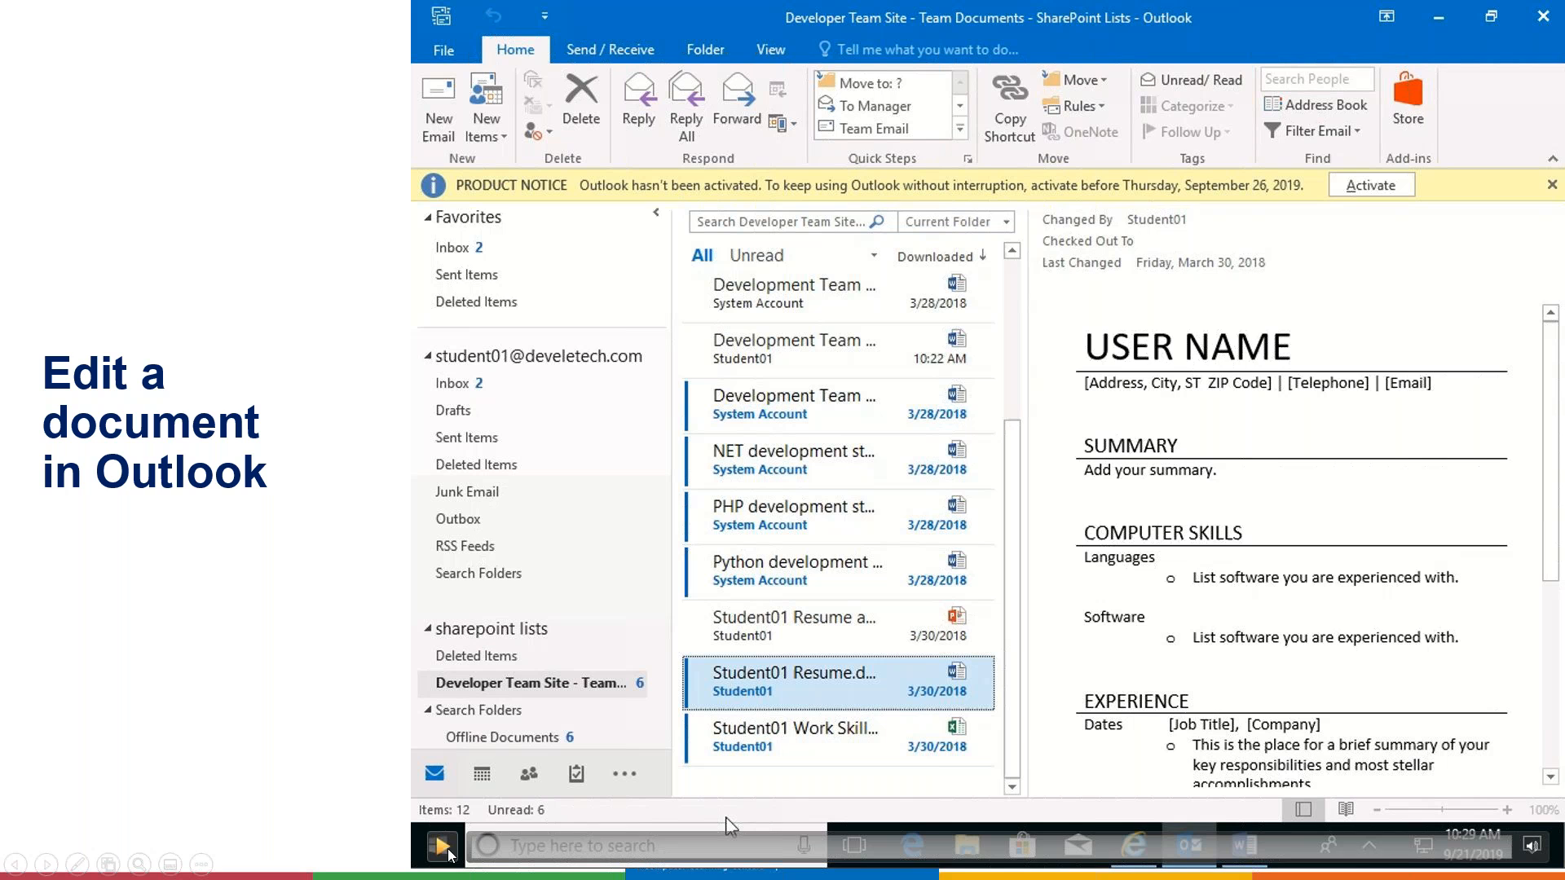
# Open the Student01 Resume document in Word, dismiss the product notice, and enable offline editing with the SharePoint Drafts location
pyautogui.doubleClick(826, 681)
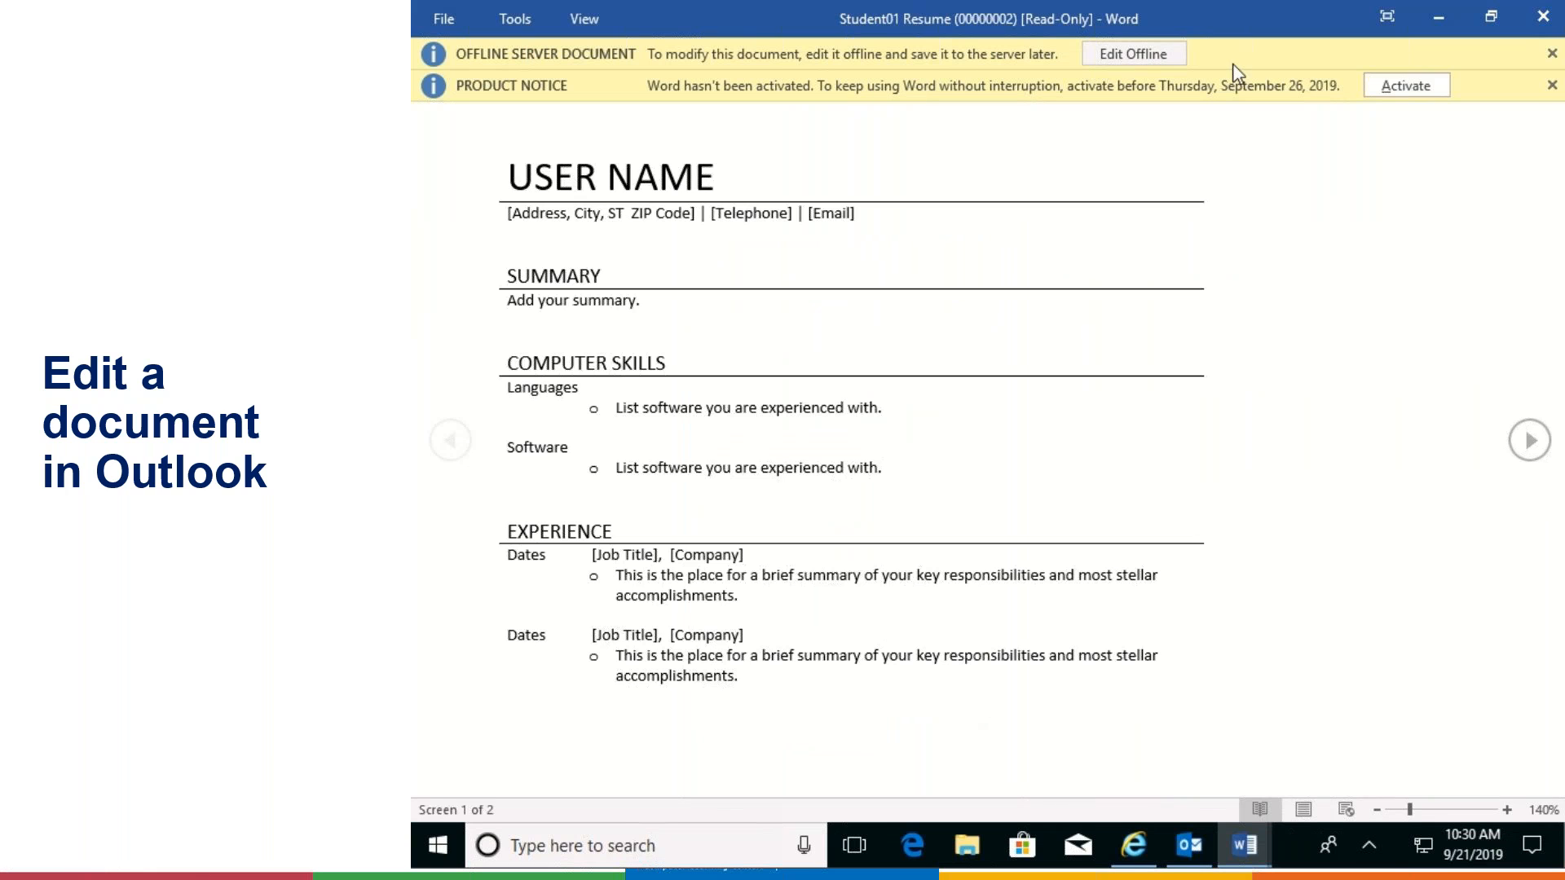
pyautogui.click(1552, 85)
pyautogui.click(1120, 58)
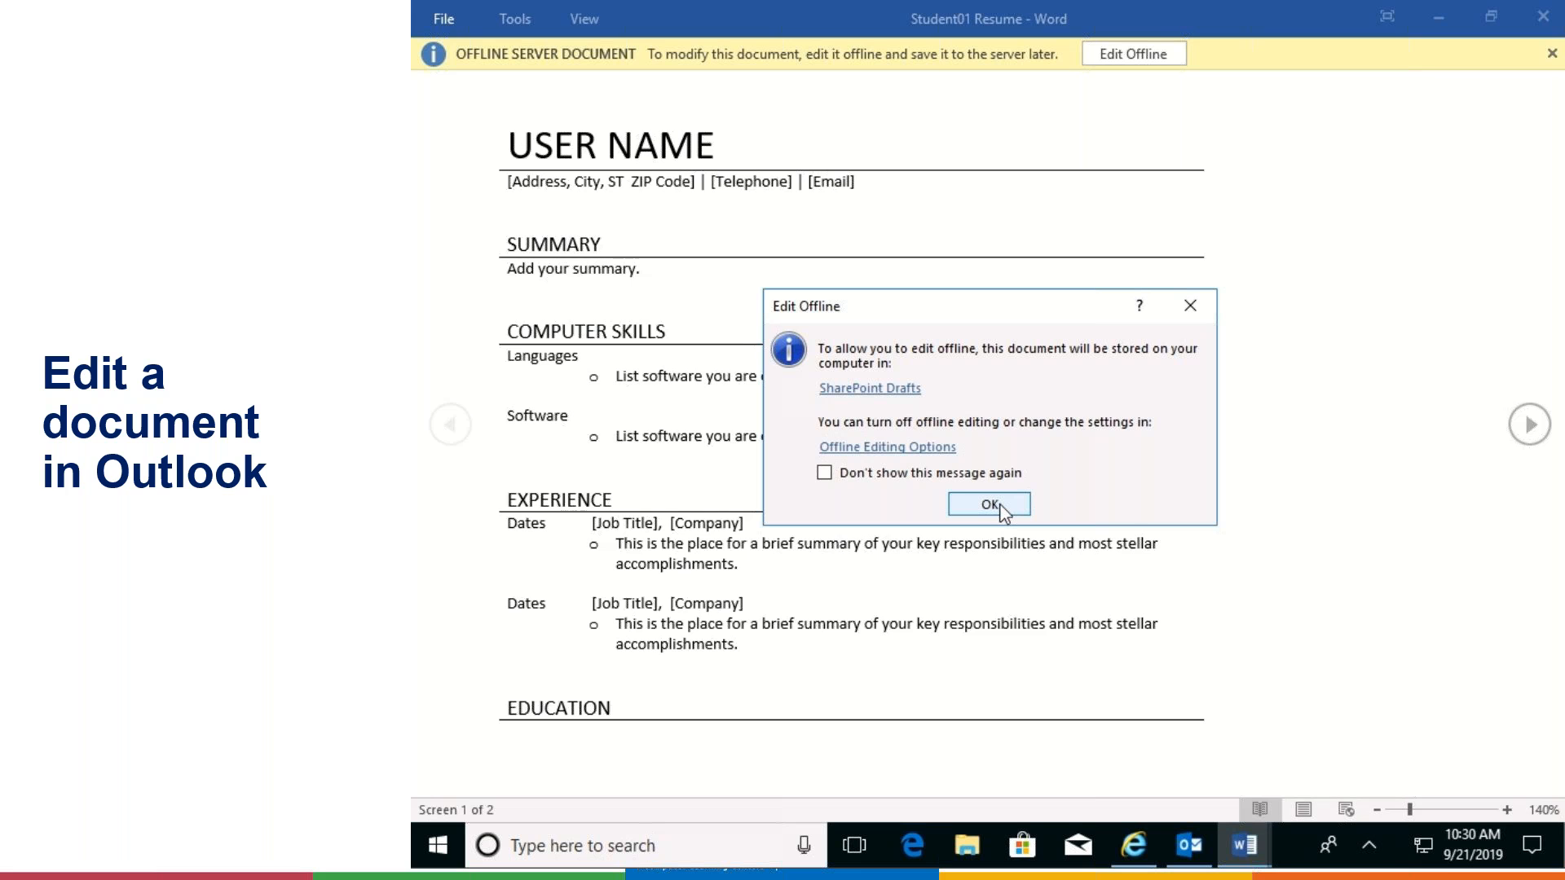
pyautogui.click(989, 505)
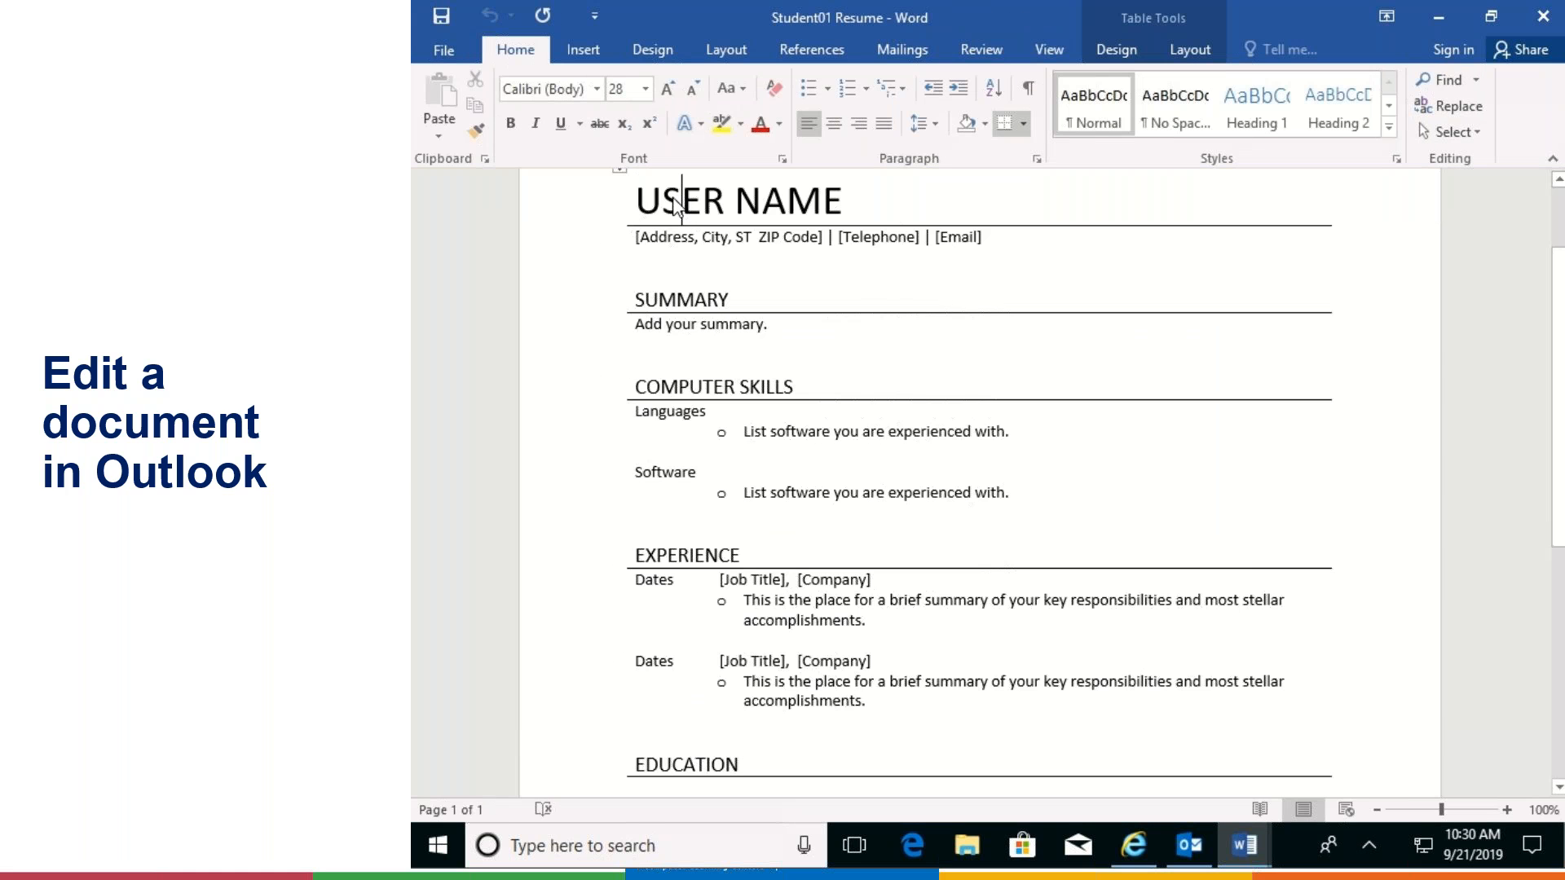
# Replace the USER NAME heading at the start of the resume with "Student 01"
pyautogui.tripleClick(677, 200)
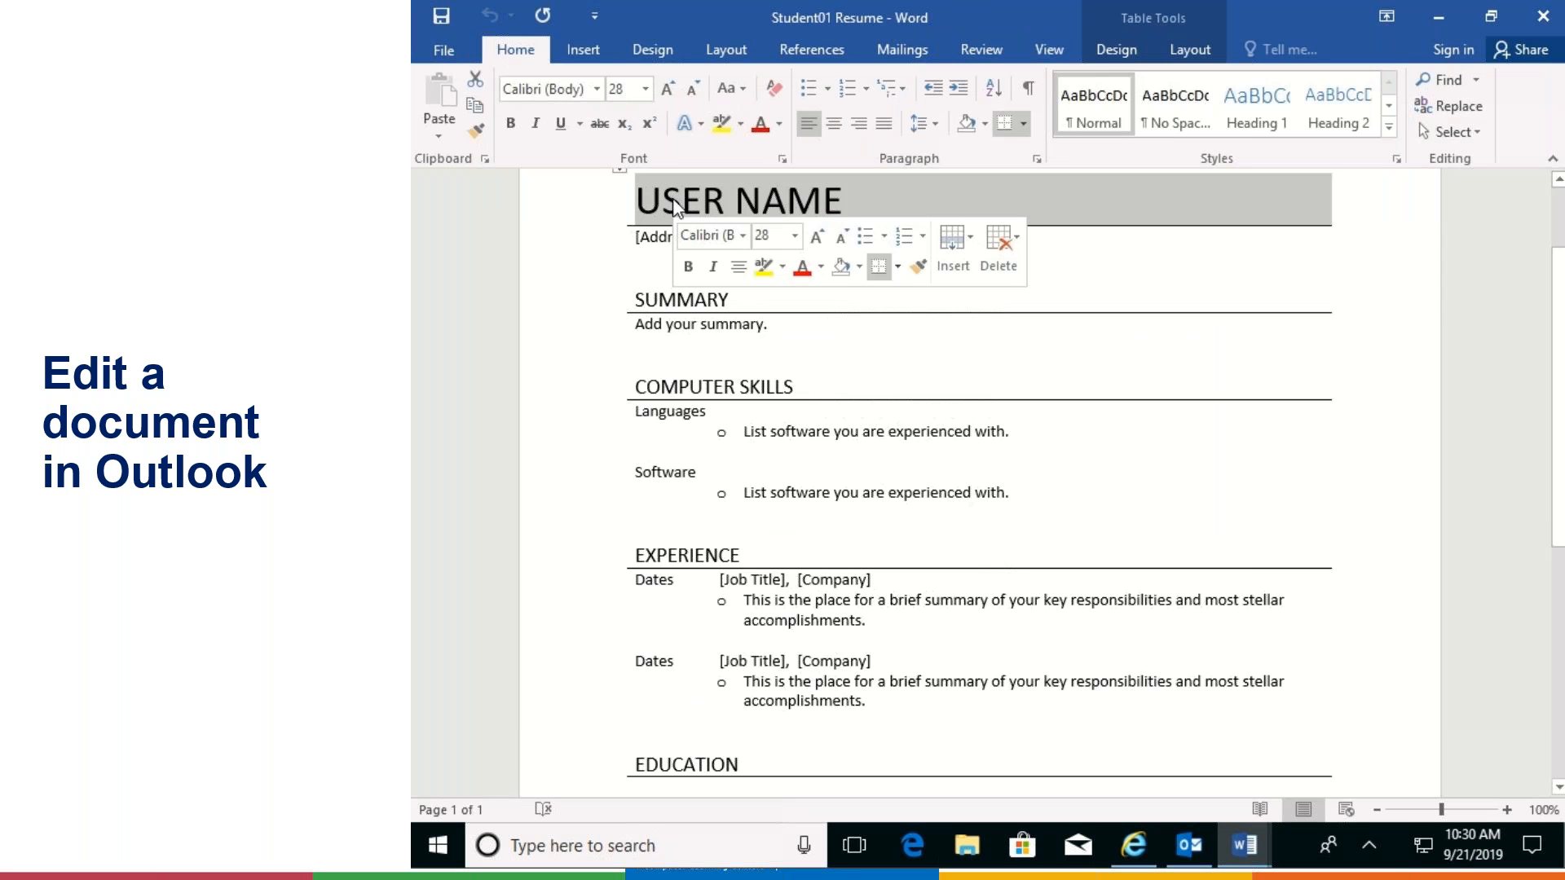
pyautogui.write('Student ')
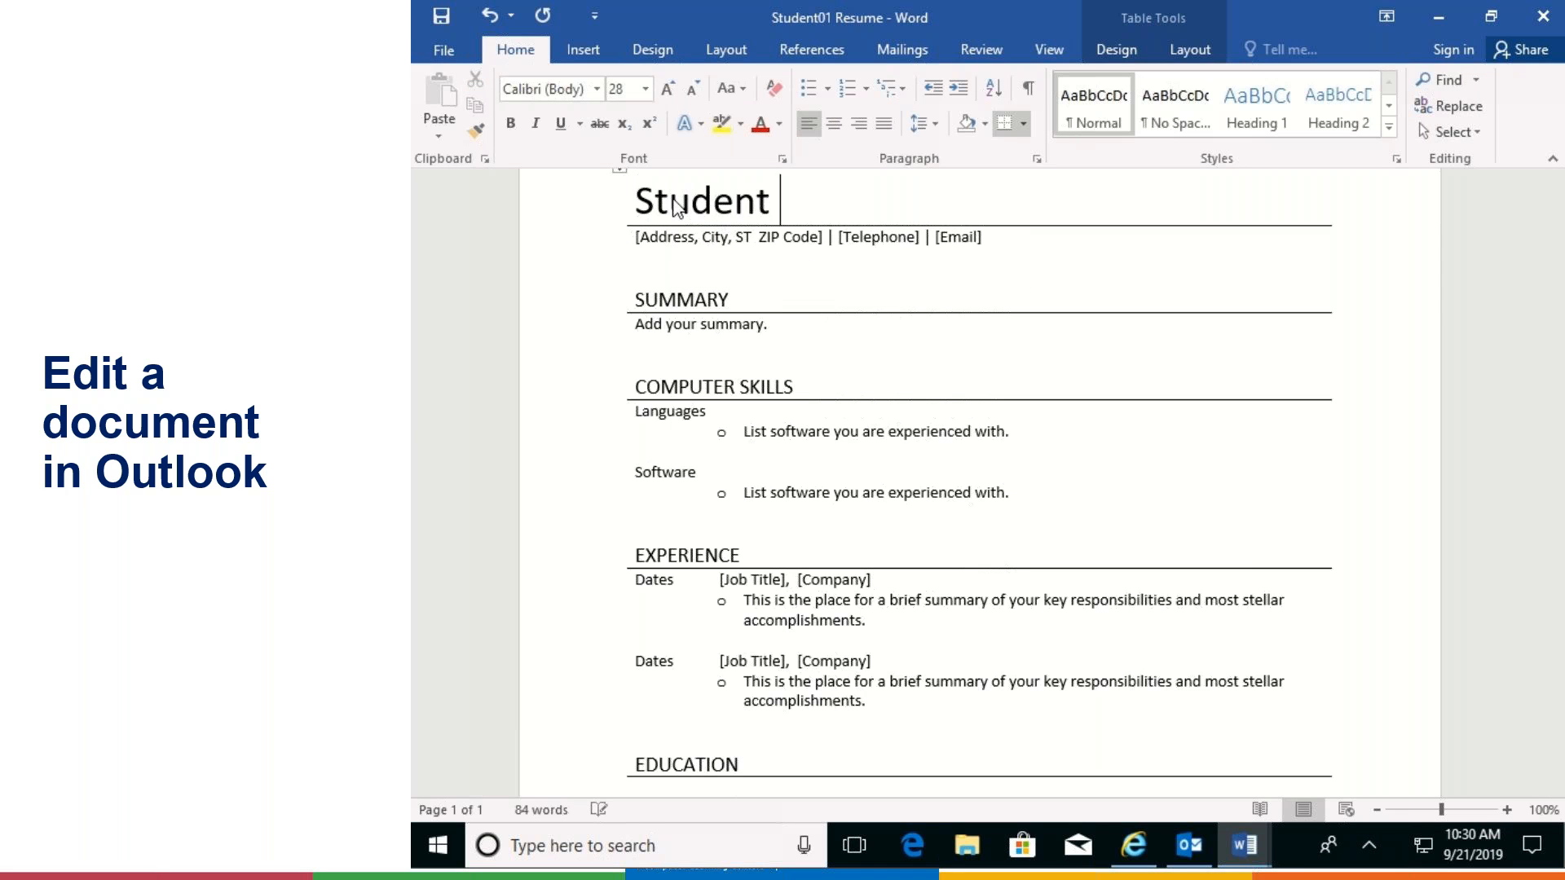
pyautogui.write('01')
# Save and close the resume, updating the server with the offline changes
pyautogui.click(437, 21)
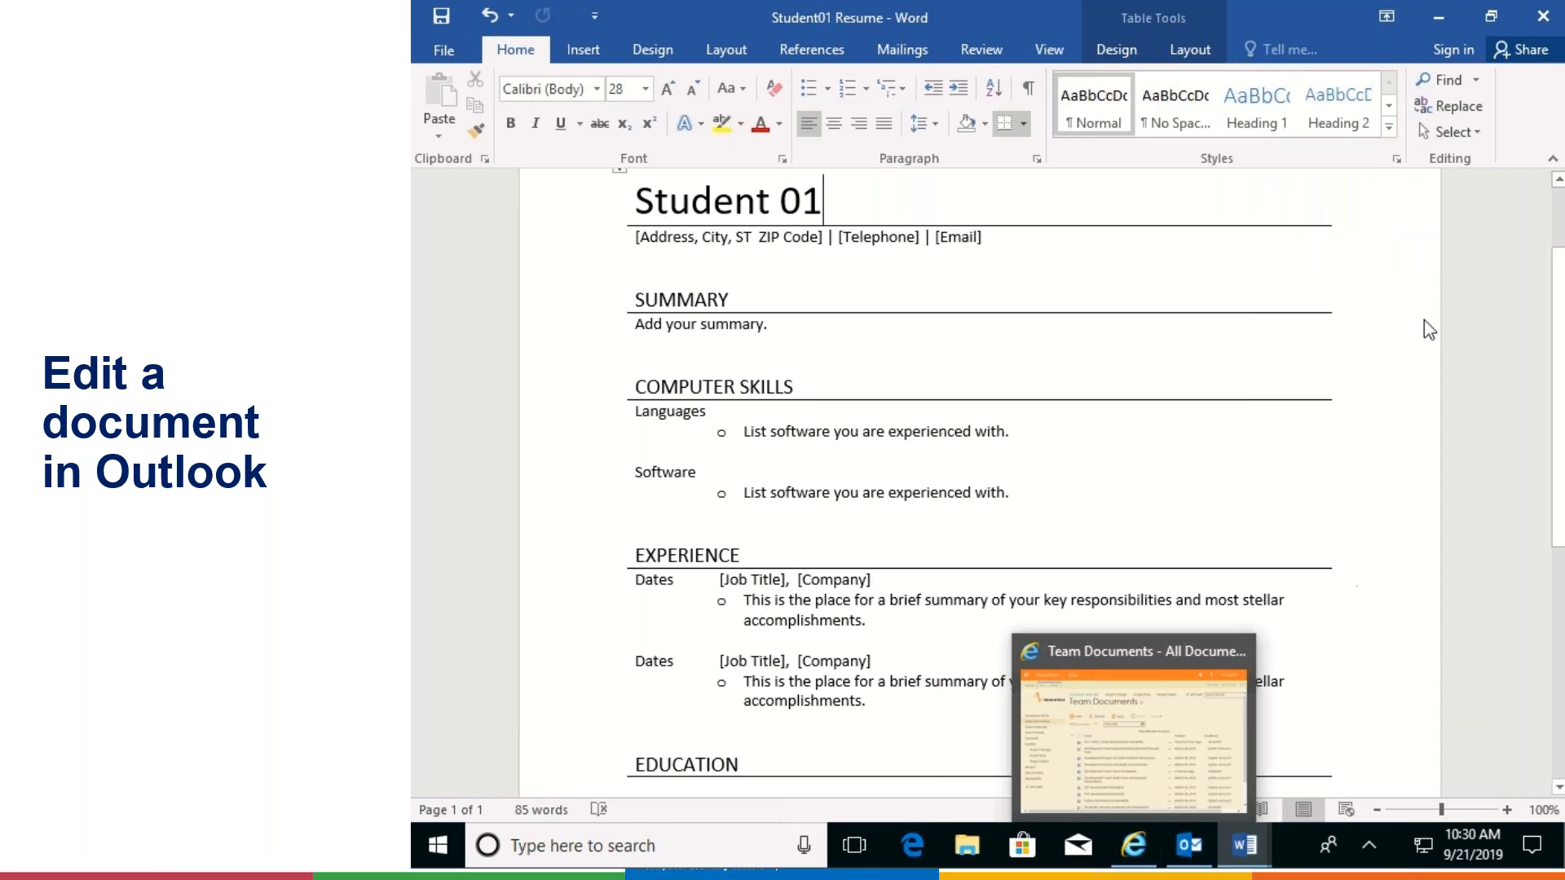
pyautogui.click(1534, 22)
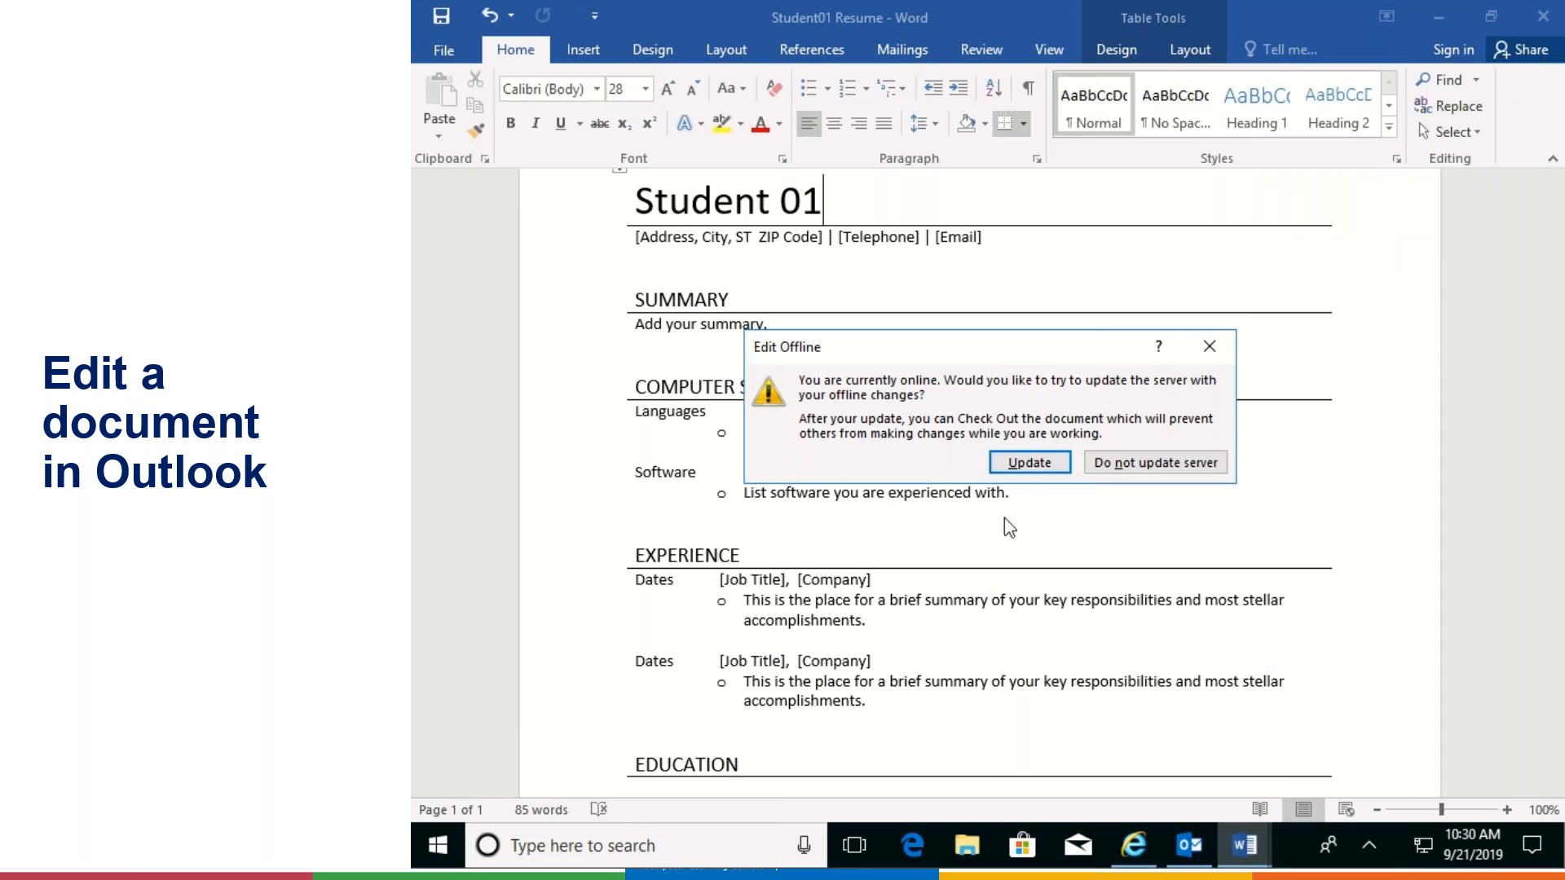
pyautogui.click(1029, 461)
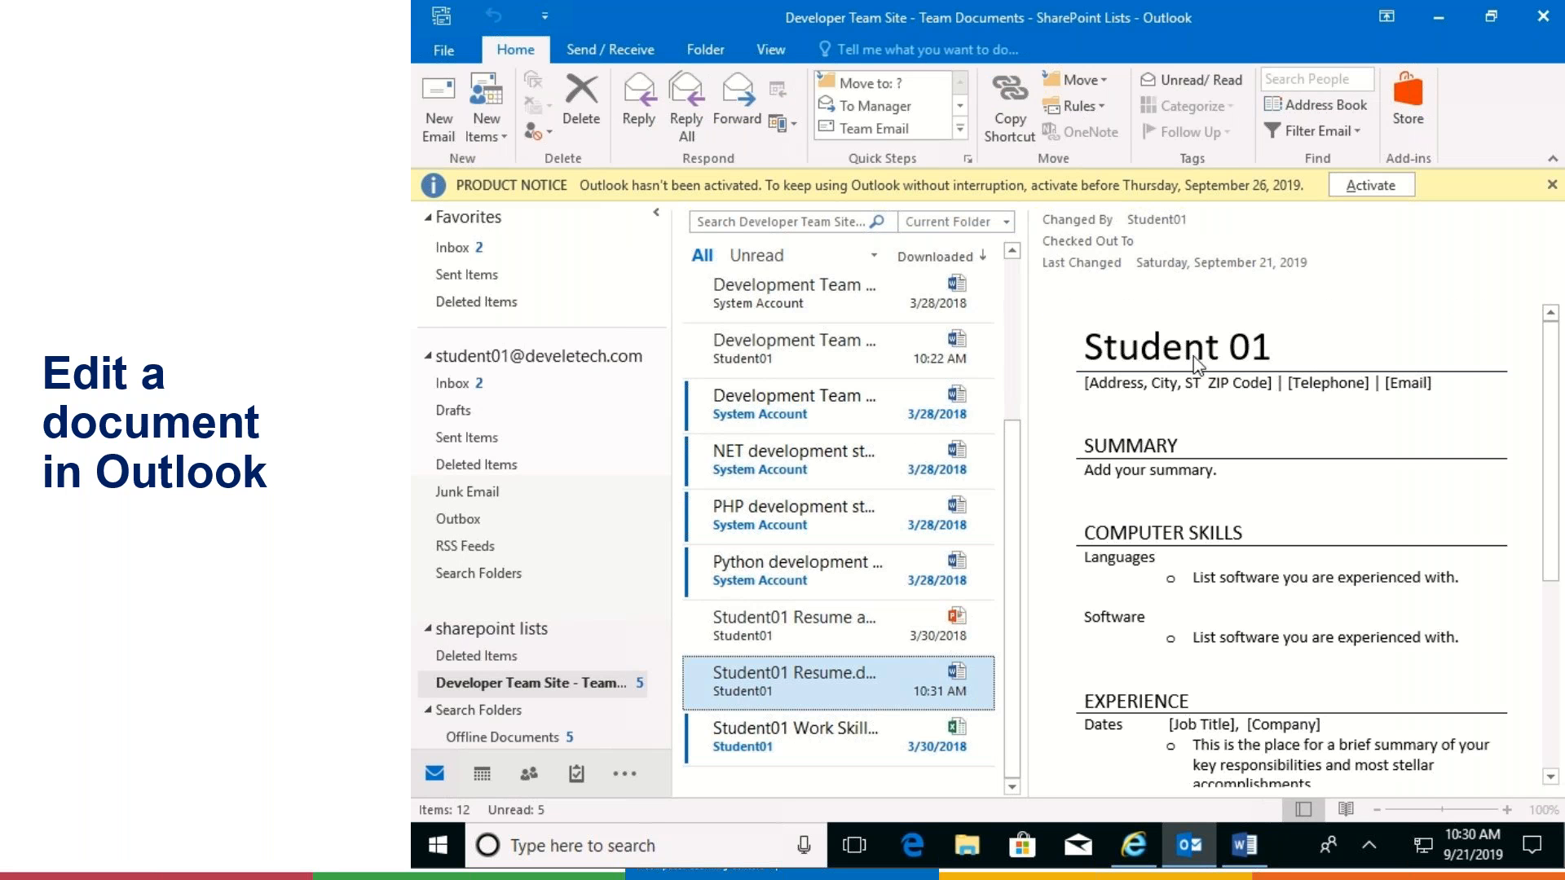
# Switch to Internet Explorer, reload the Team Documents library, and check the modified time of Student01 Resume
pyautogui.click(1133, 846)
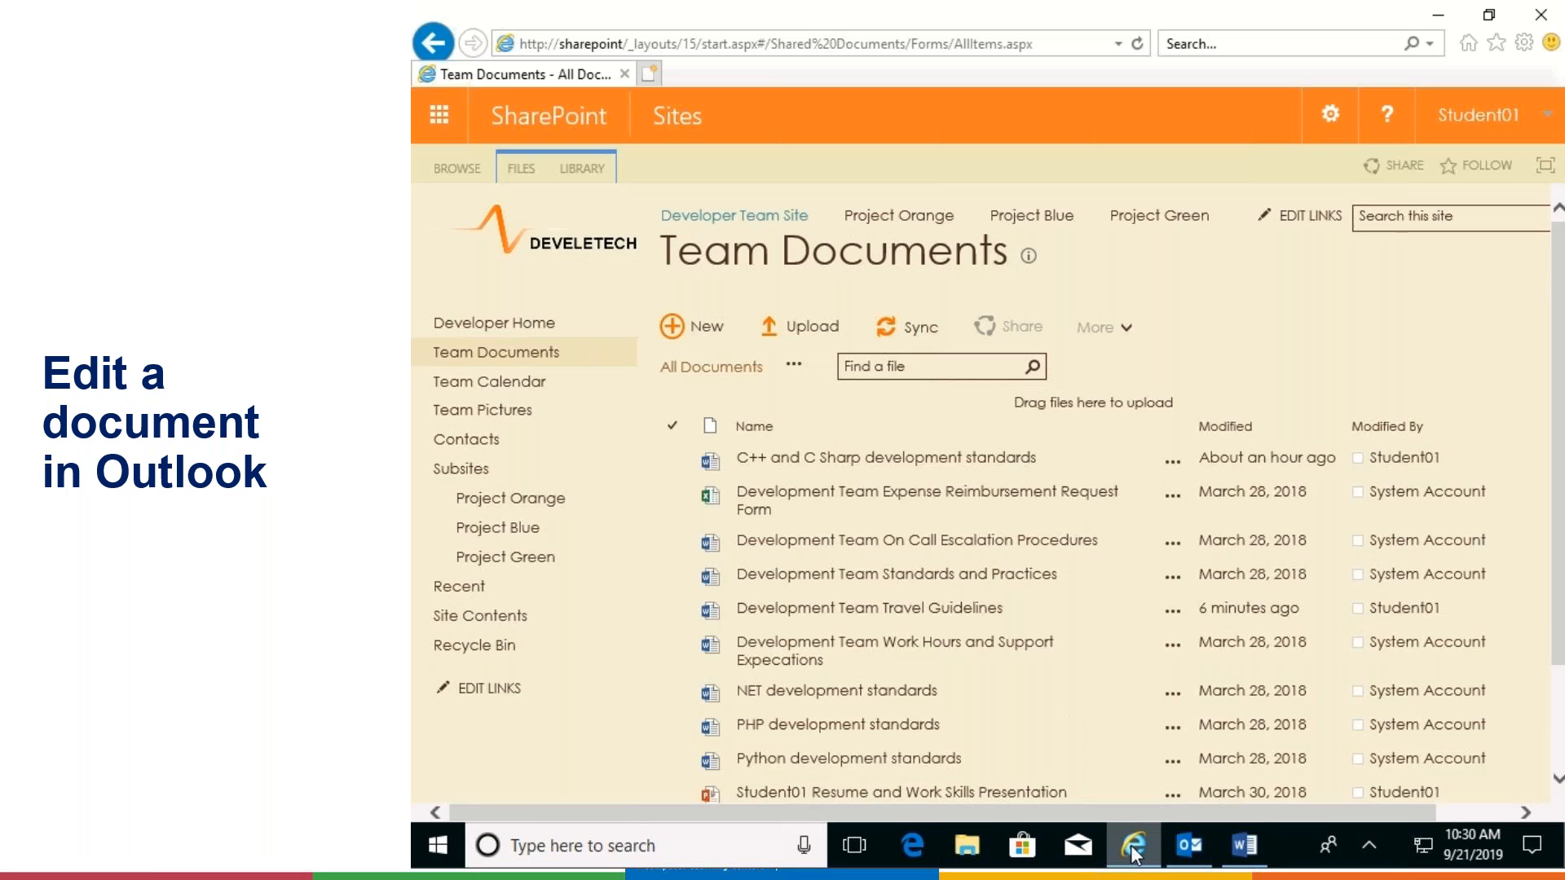
pyautogui.click(1137, 44)
pyautogui.click(1124, 702)
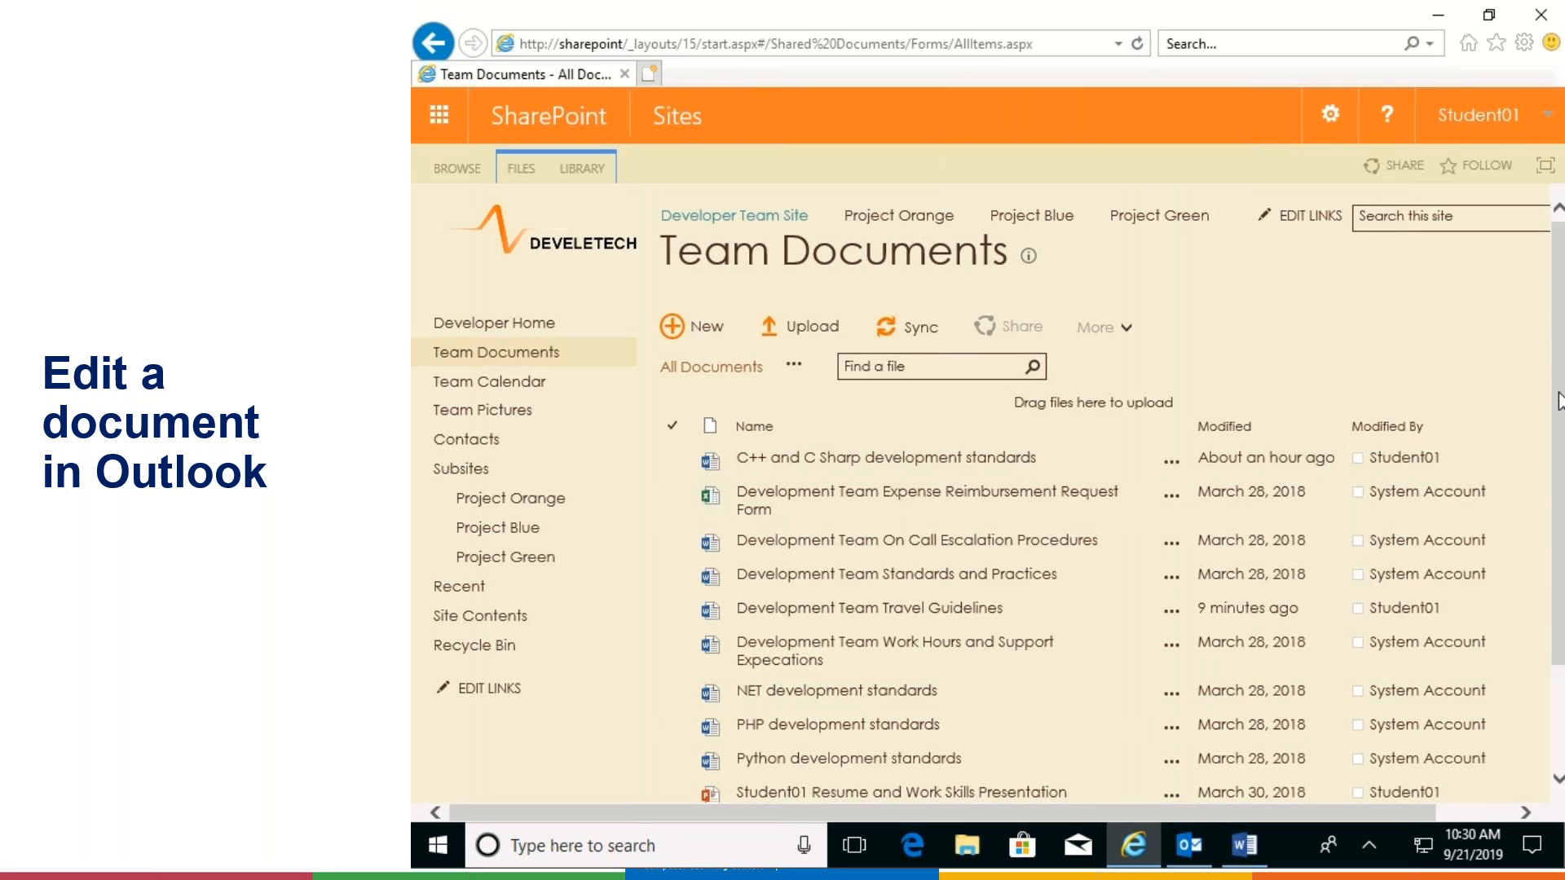
pyautogui.scroll(-3, 1559, 399)
pyautogui.click(1276, 686)
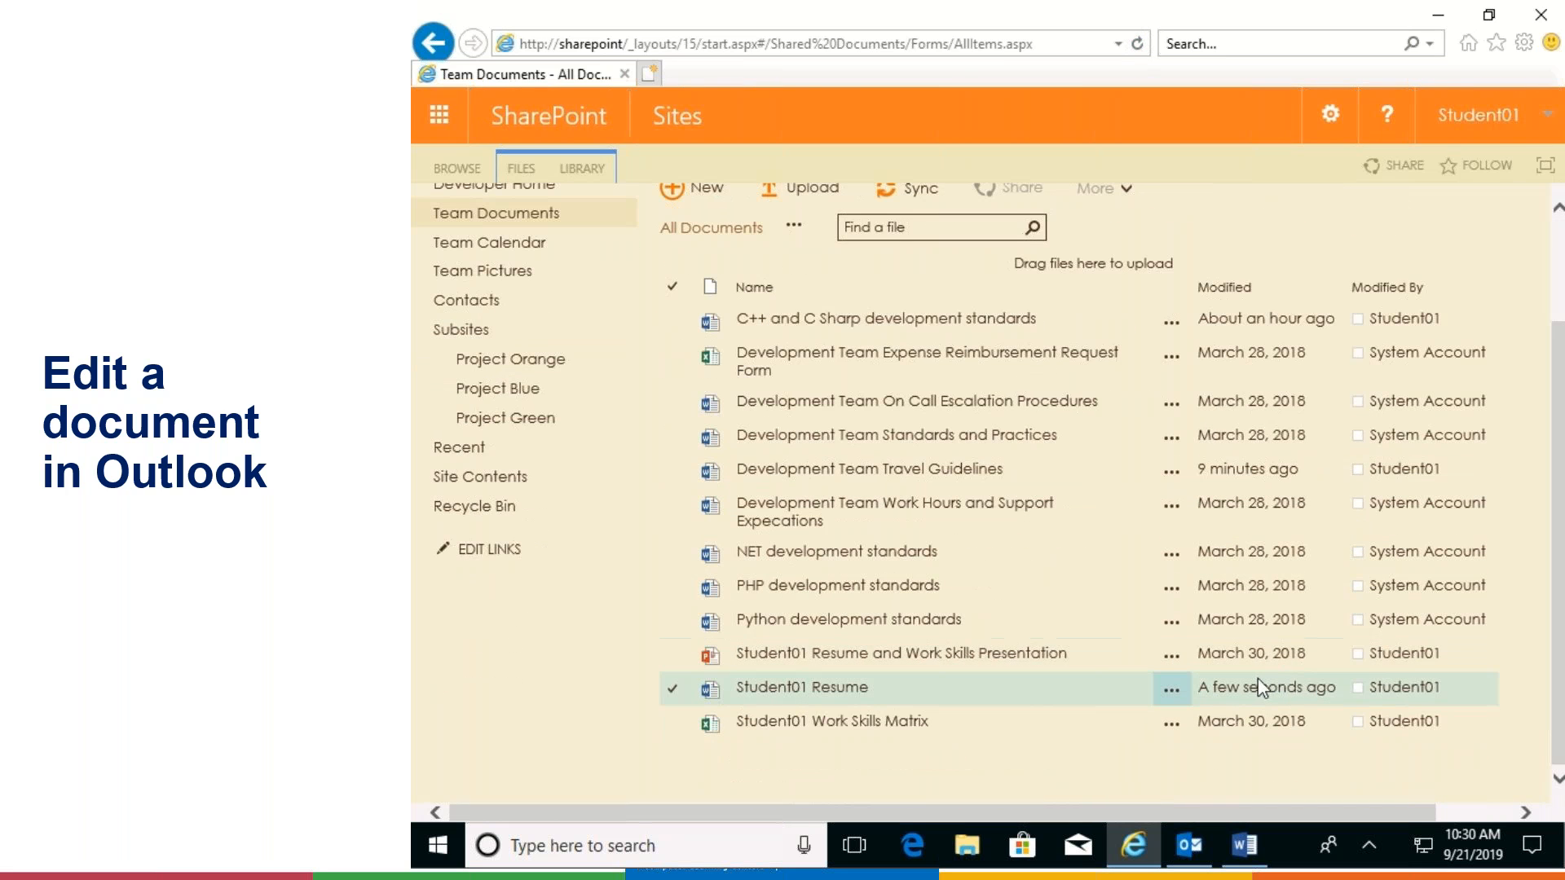
pyautogui.click(1173, 690)
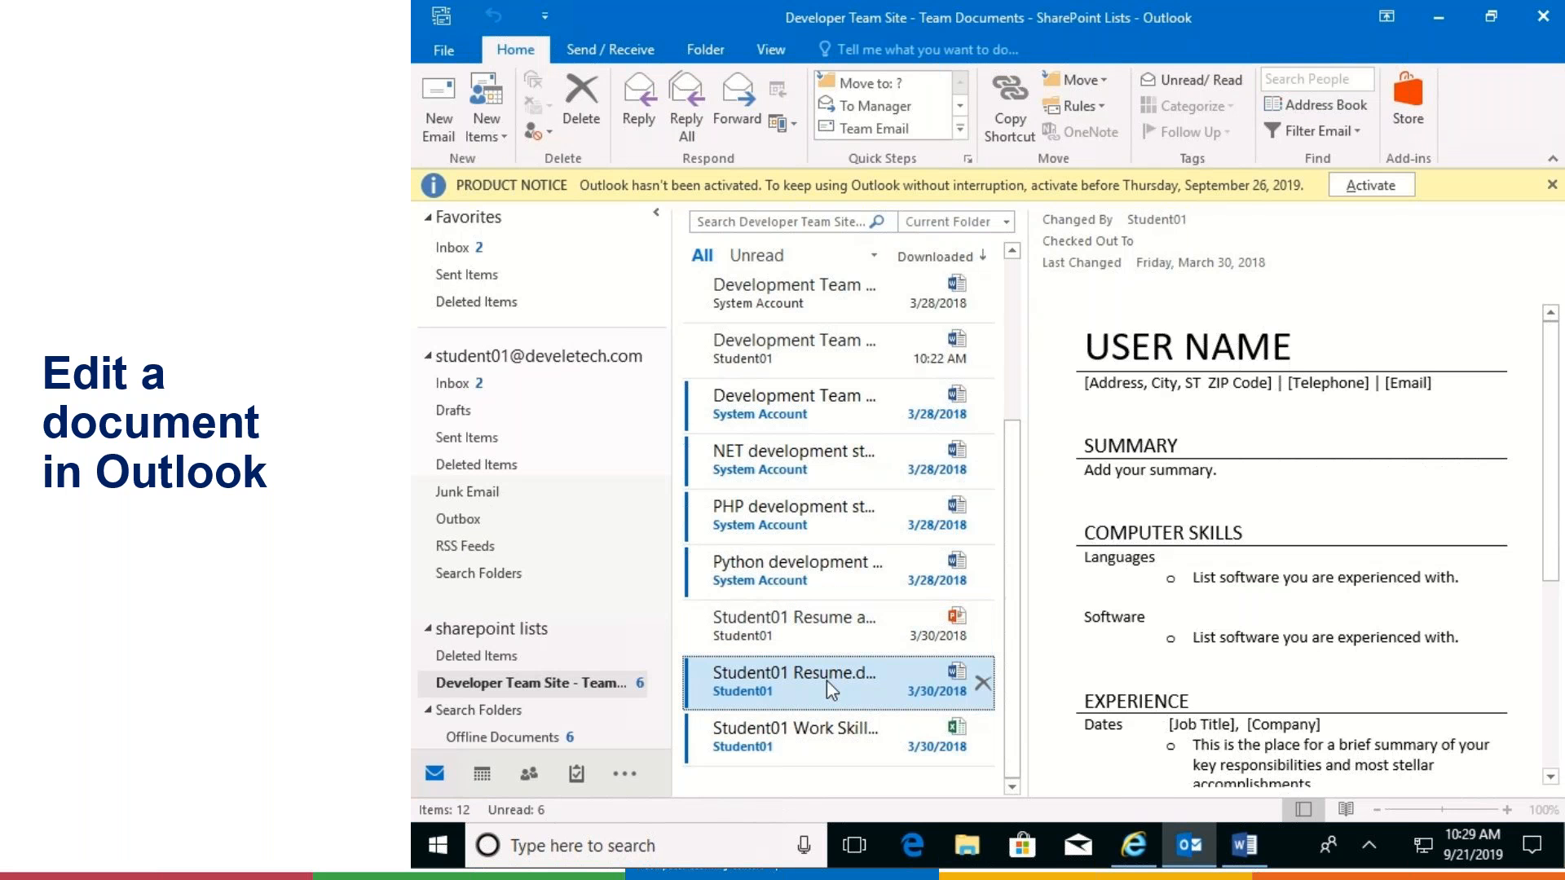
# Open Student01 Resume from the synchronized Team Documents folder and start editing it offline
pyautogui.doubleClick(827, 681)
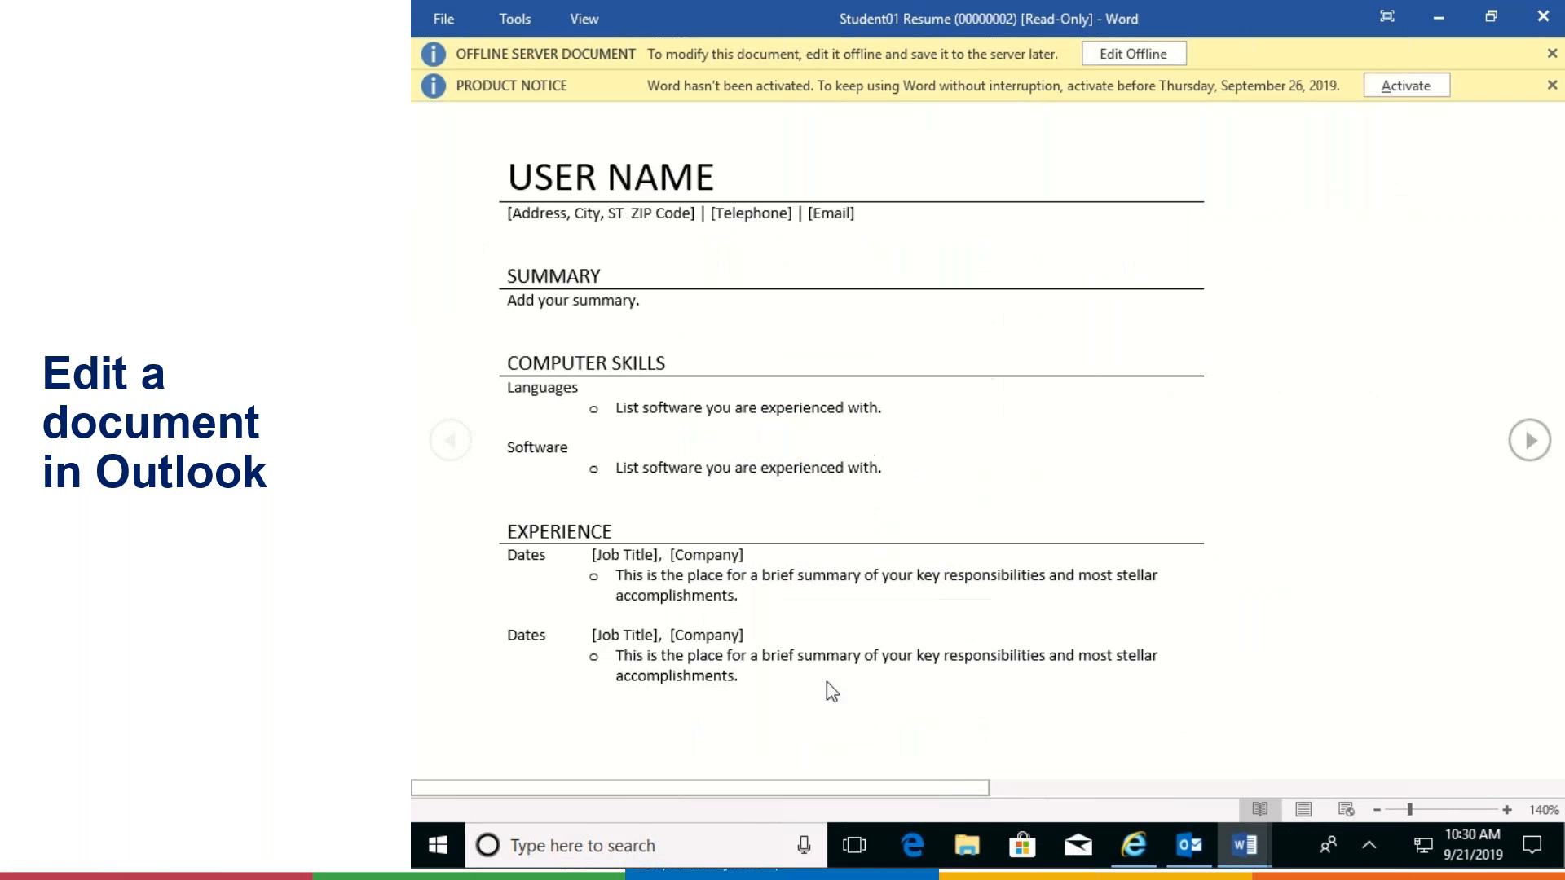
pyautogui.click(1133, 54)
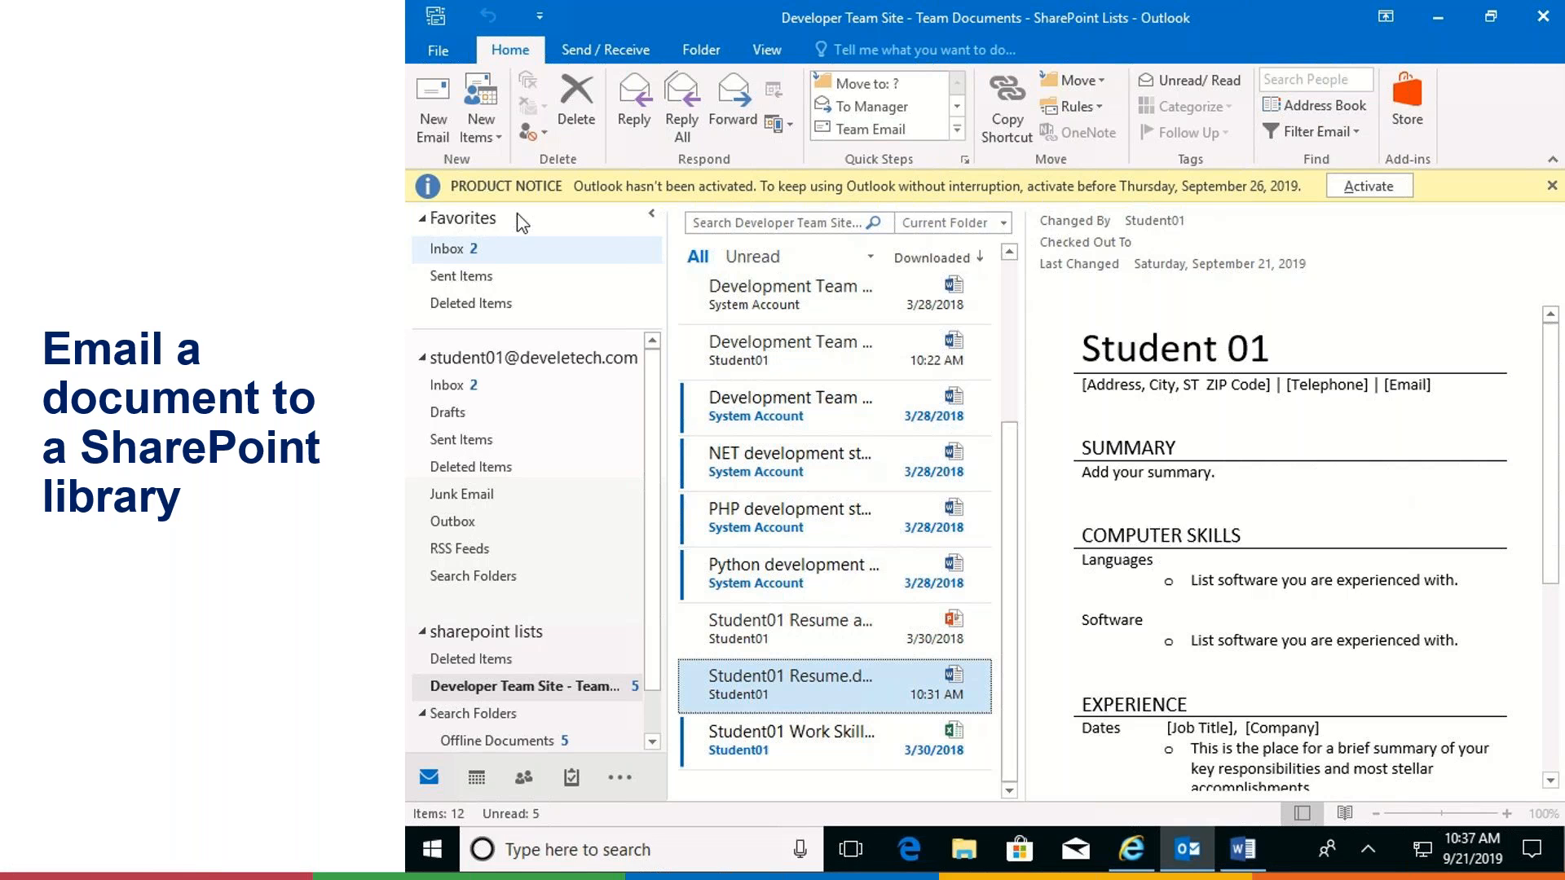
# Address a new message to the SharePoint library's e-mail address and set the subject to "Shared Spreadsheet"
pyautogui.moveTo(436, 852)
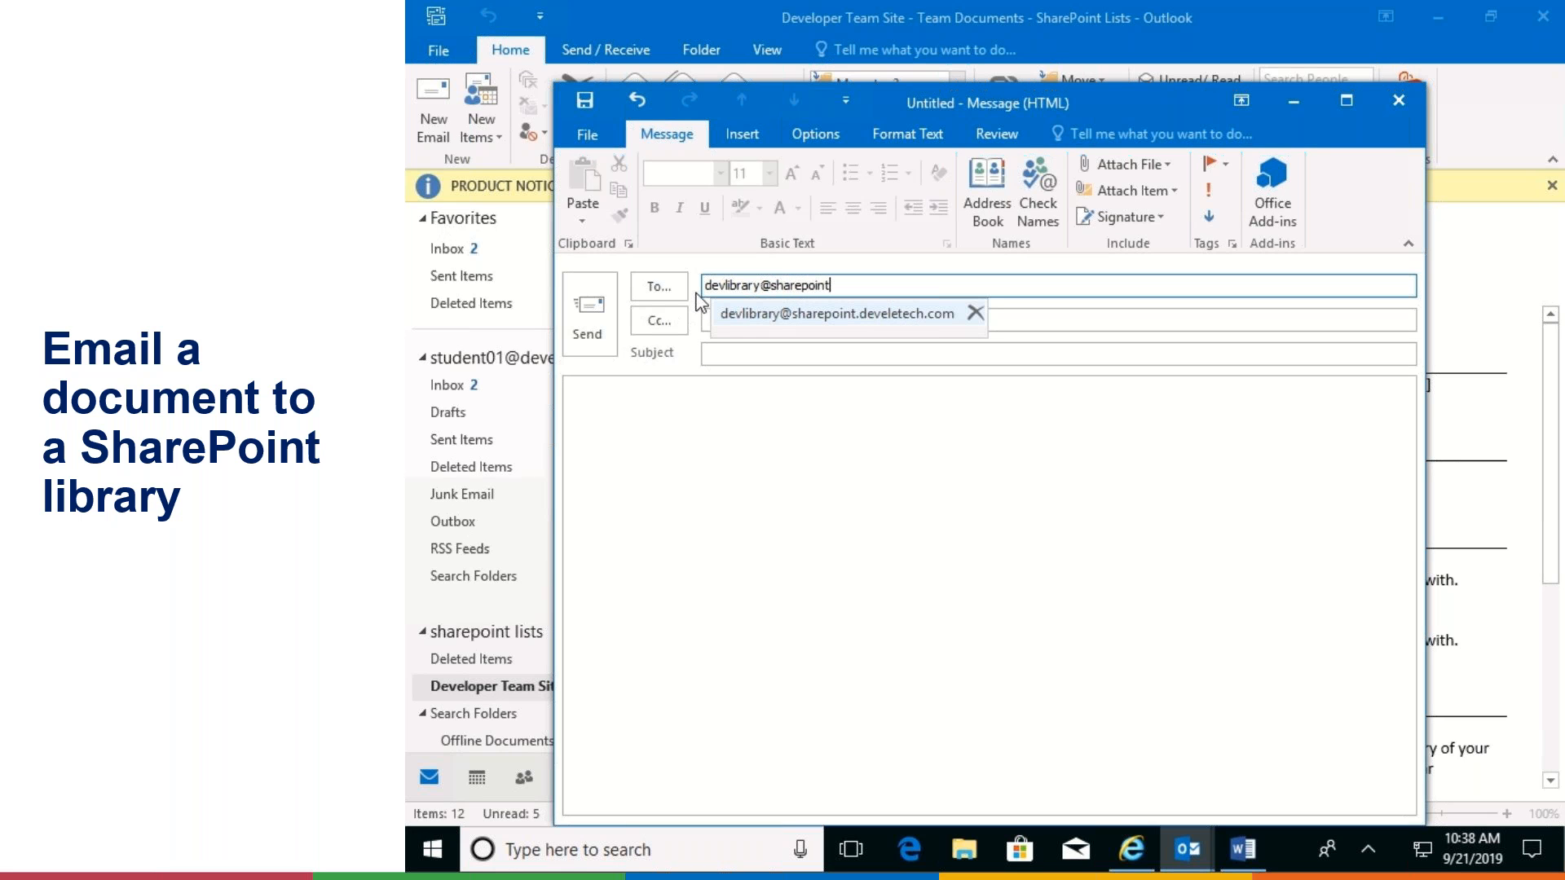
pyautogui.write('eveletech.com')
pyautogui.click(731, 357)
pyautogui.write('Shared Spreadsheet')
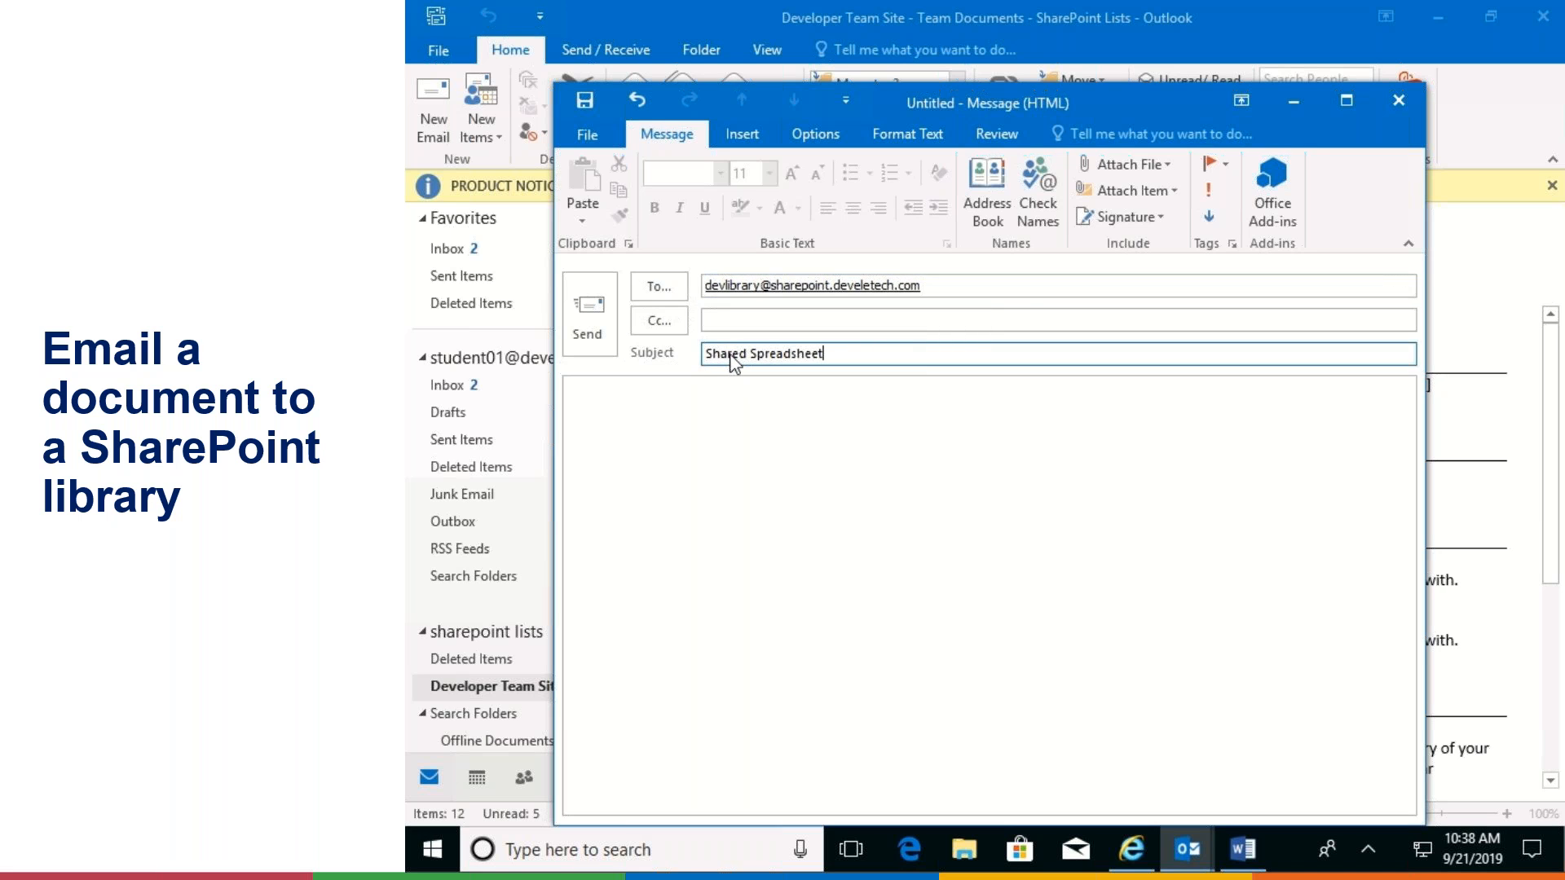
# Attach the Shared spreadsheet file from this PC and send the message, proceeding past the certificate alert
pyautogui.click(1167, 166)
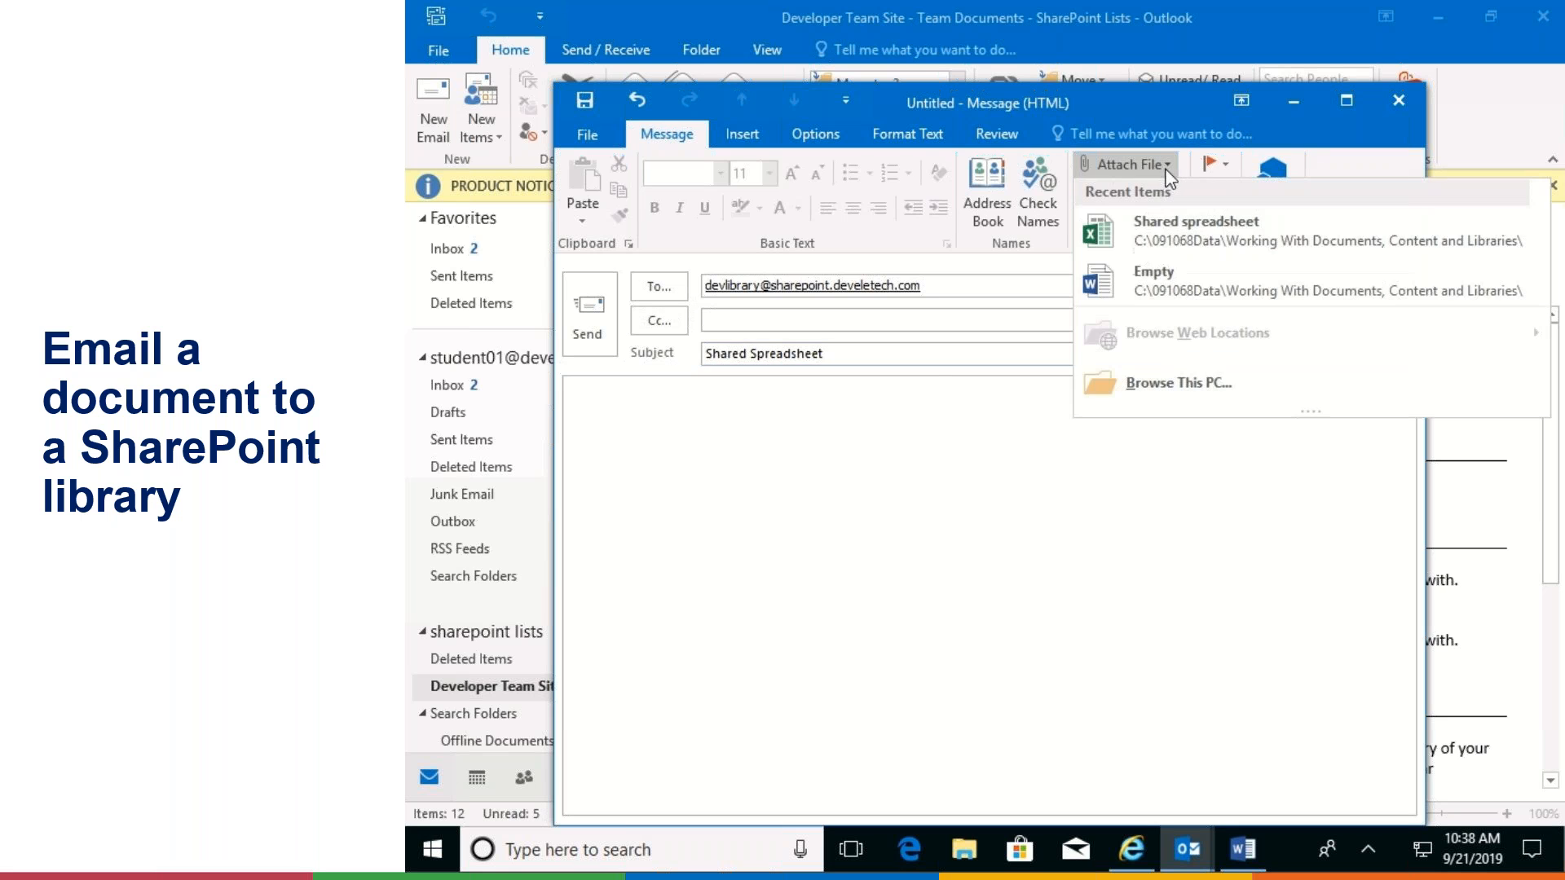
pyautogui.click(1167, 382)
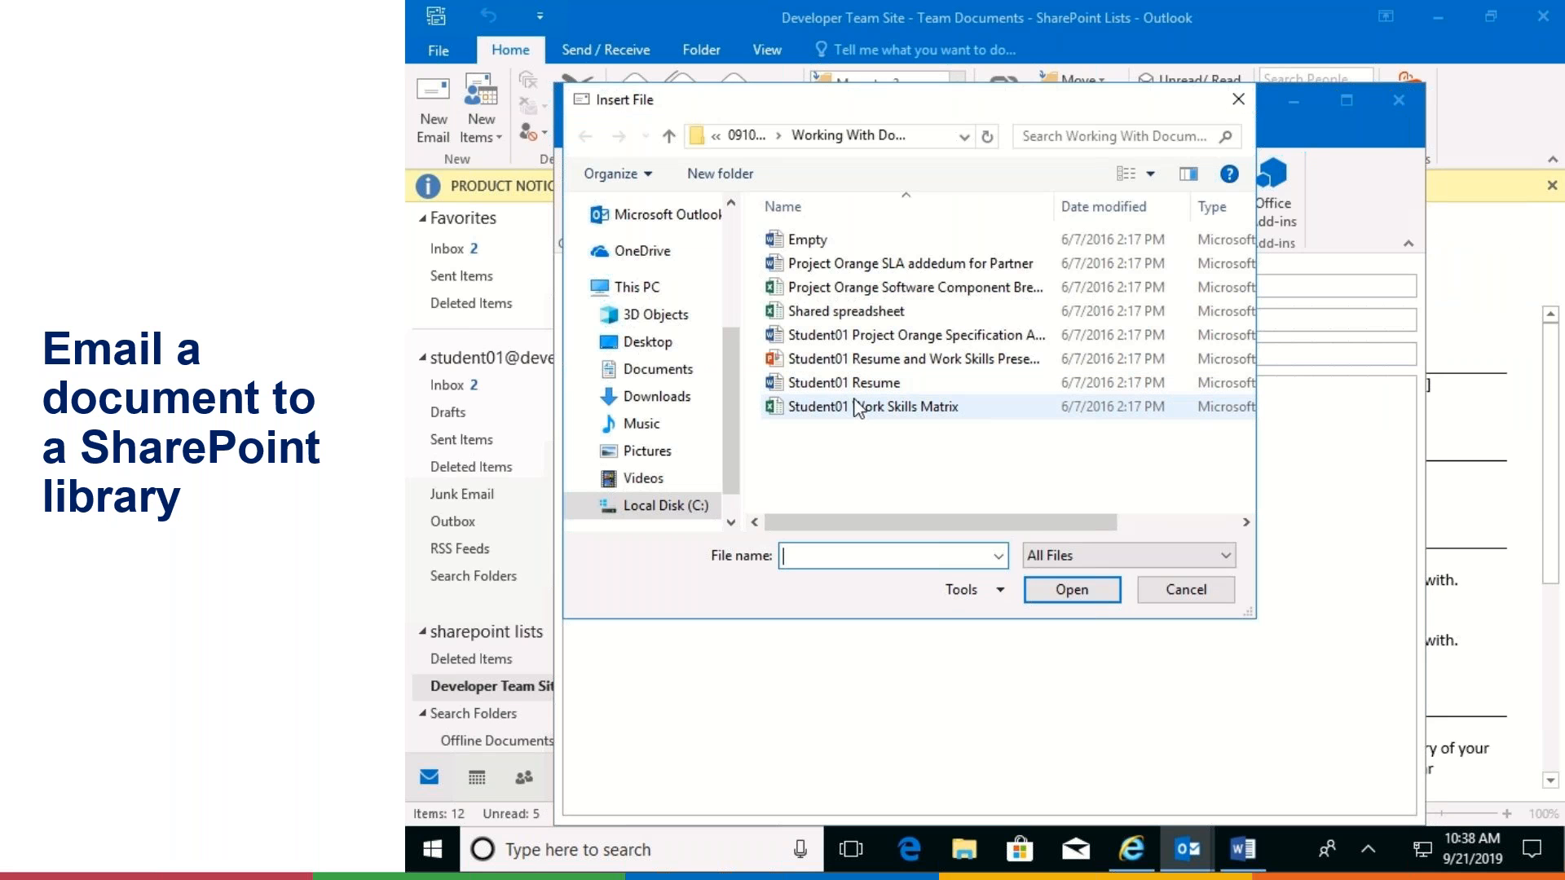
pyautogui.click(825, 313)
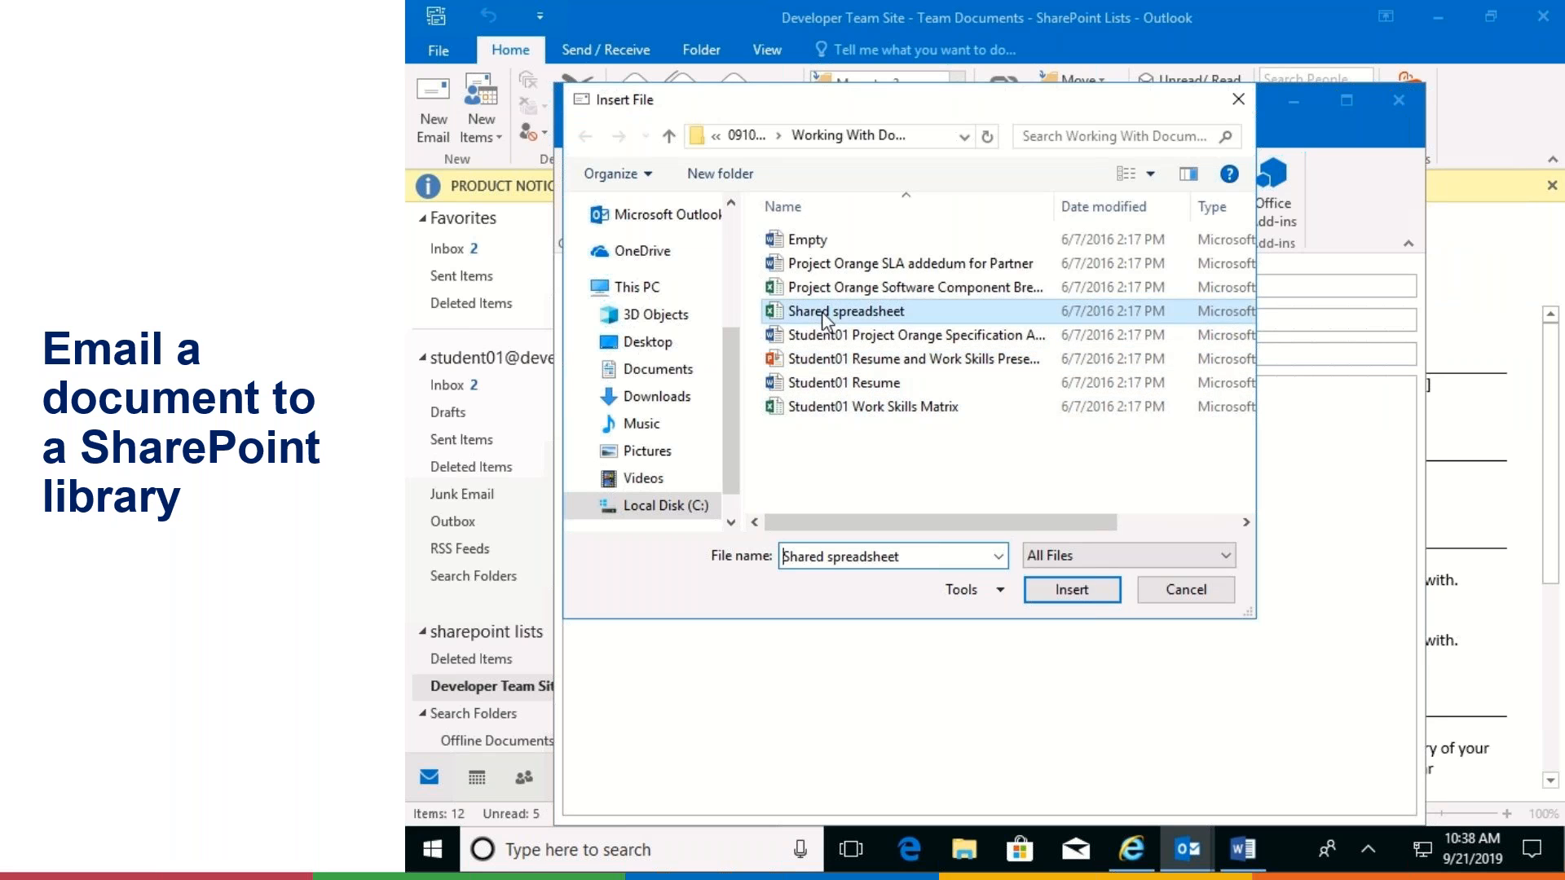
pyautogui.click(1072, 592)
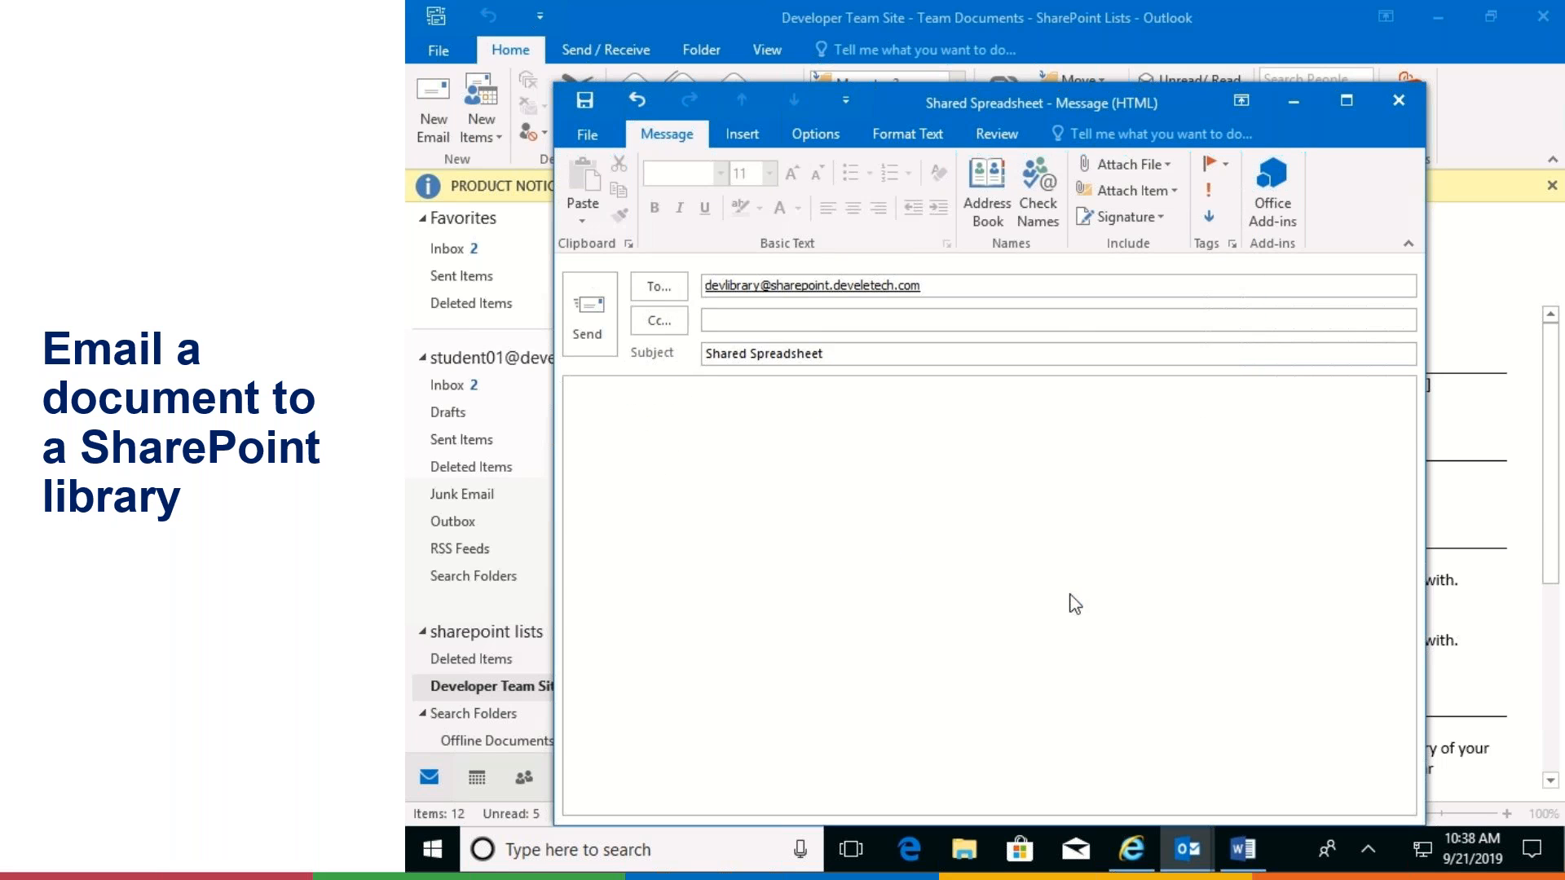
pyautogui.click(583, 324)
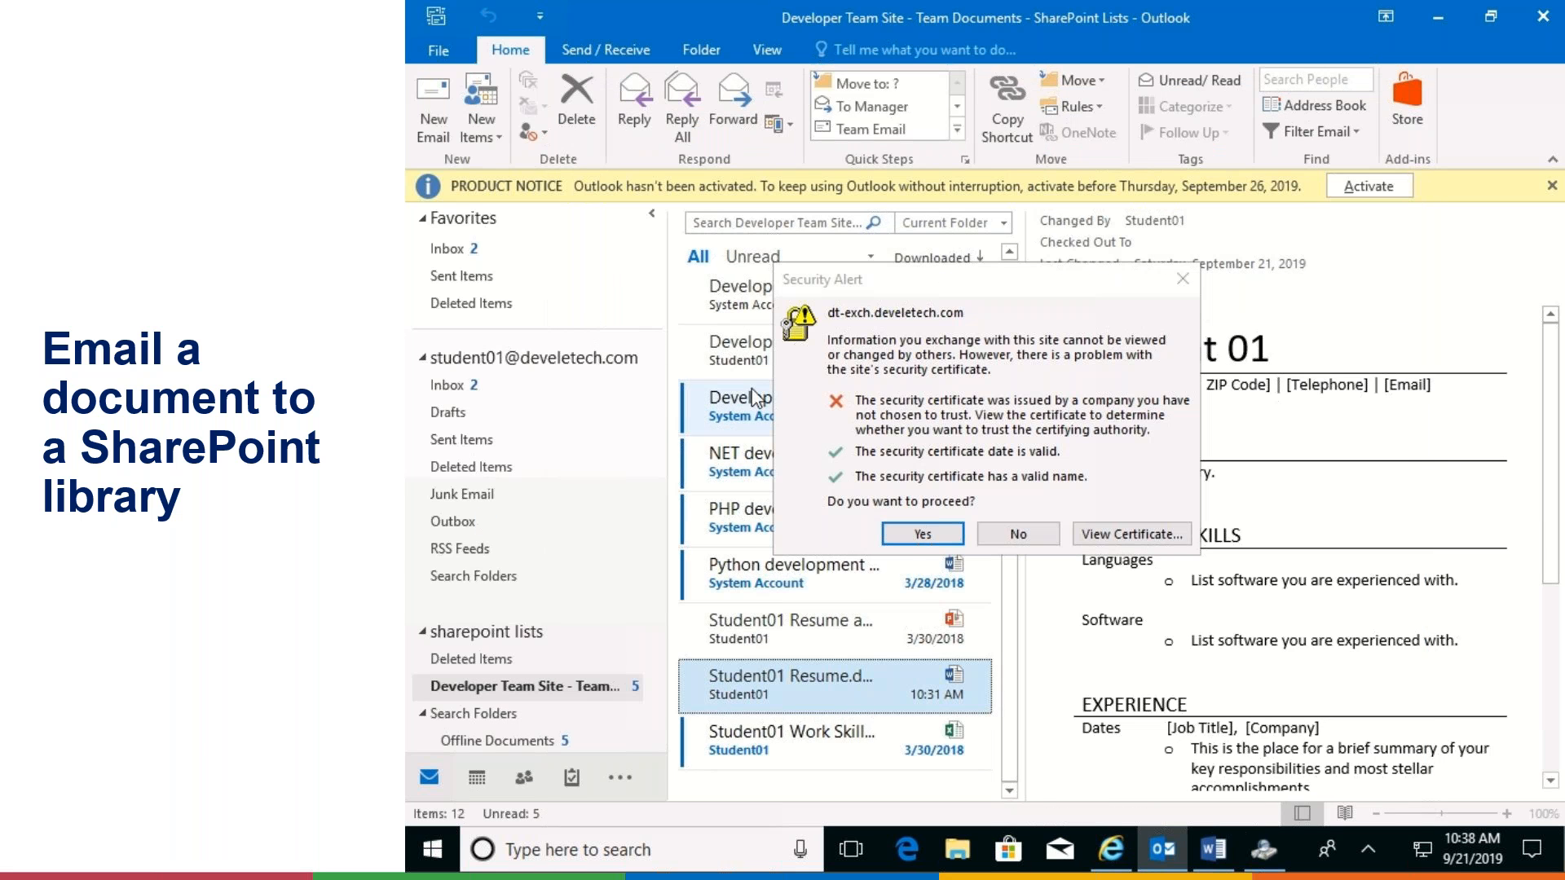
pyautogui.click(902, 535)
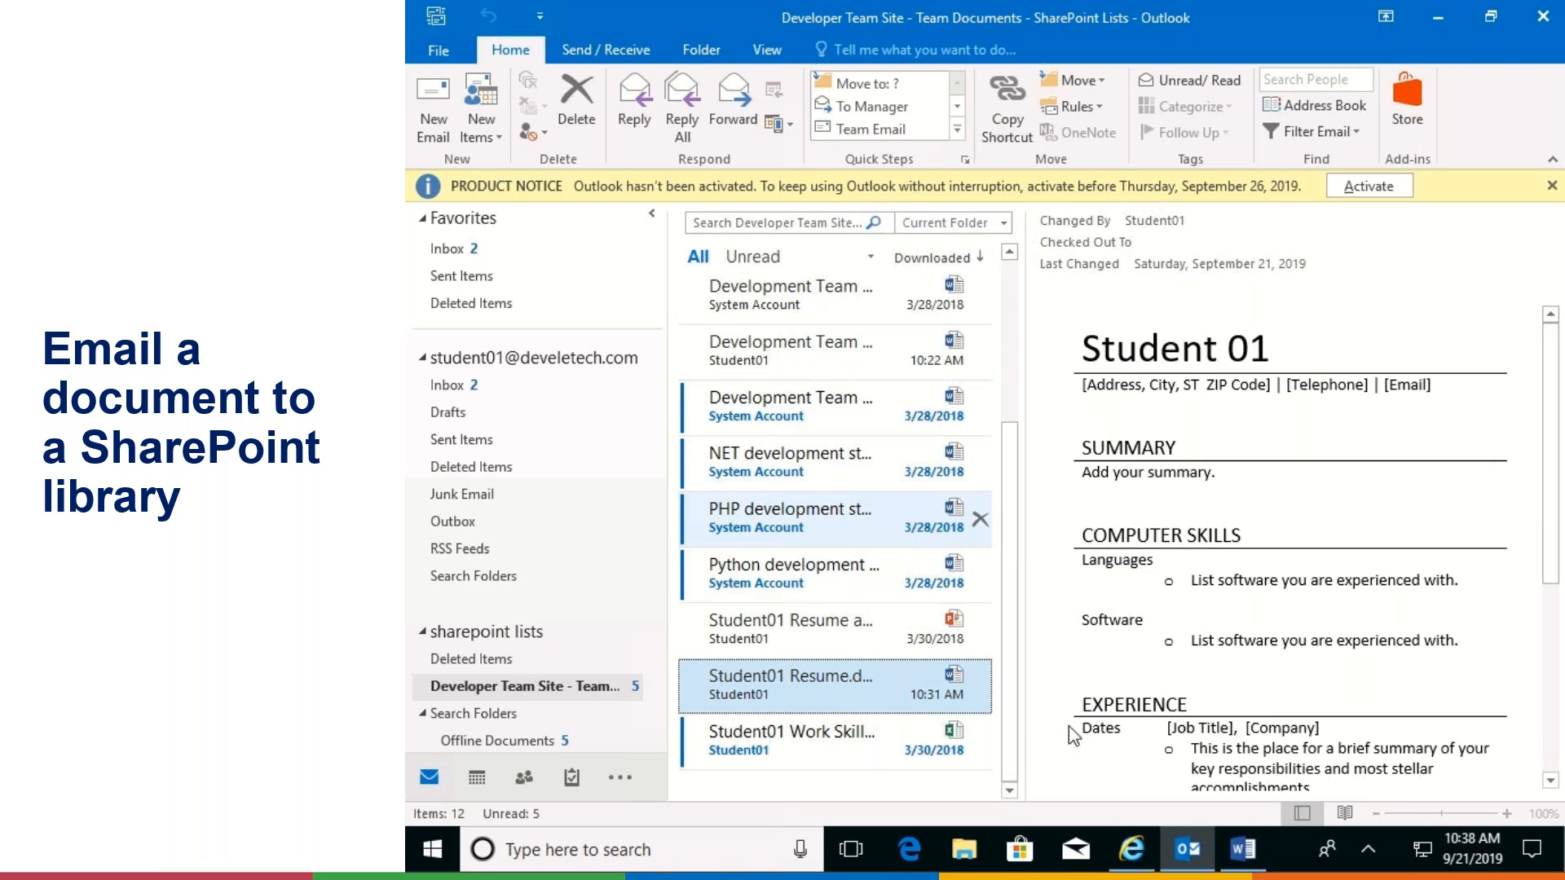
# Switch to Internet Explorer, reload the Team Documents library, and look for the e-mailed Shared spreadsheet
pyautogui.click(1133, 852)
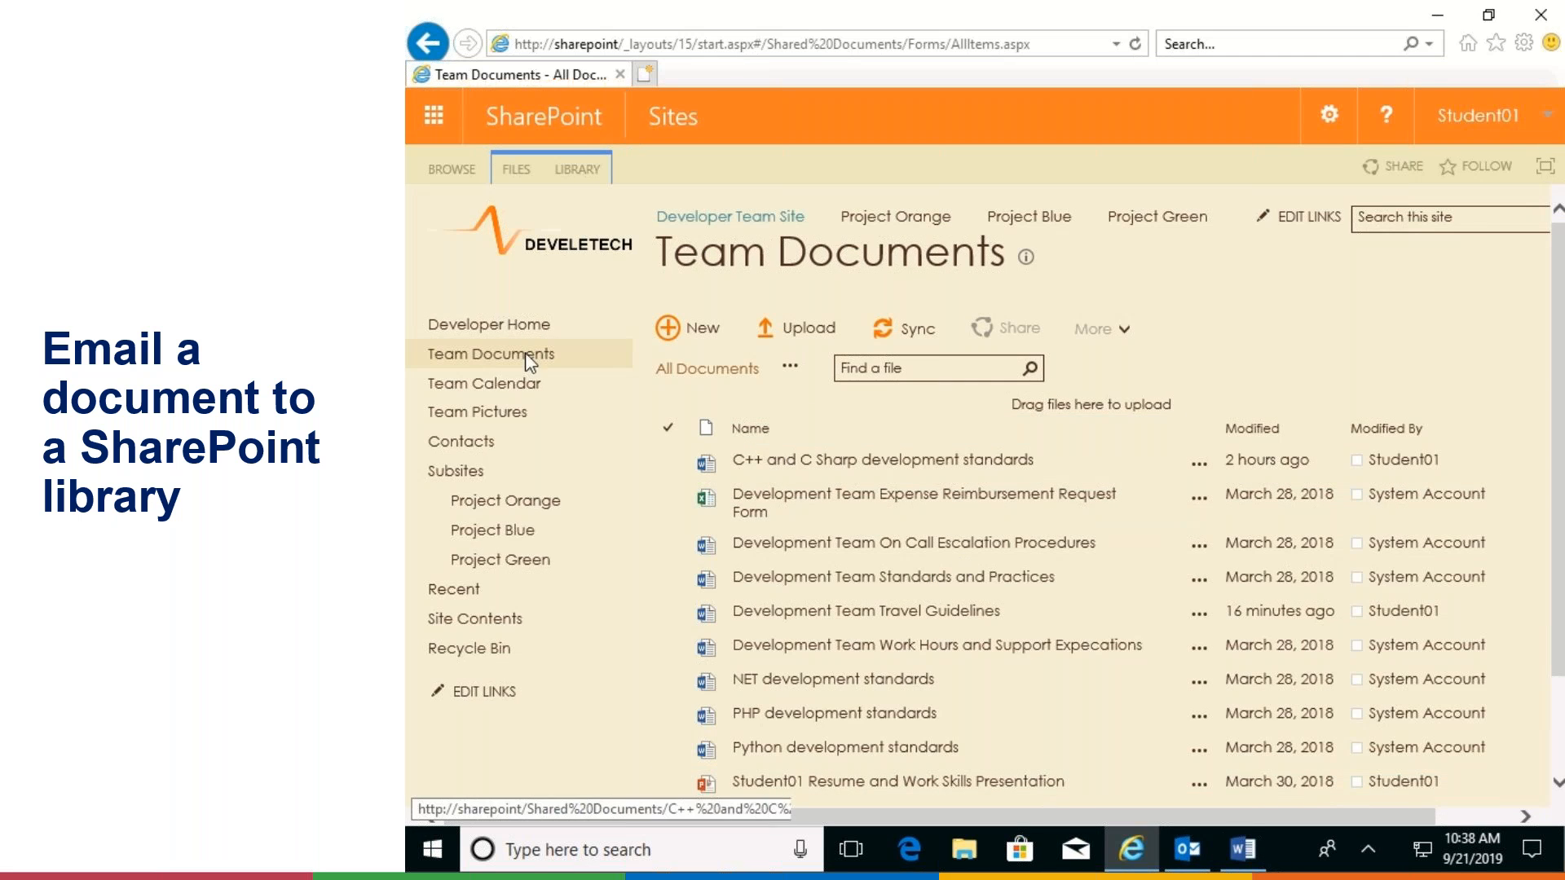
pyautogui.click(467, 330)
pyautogui.click(473, 356)
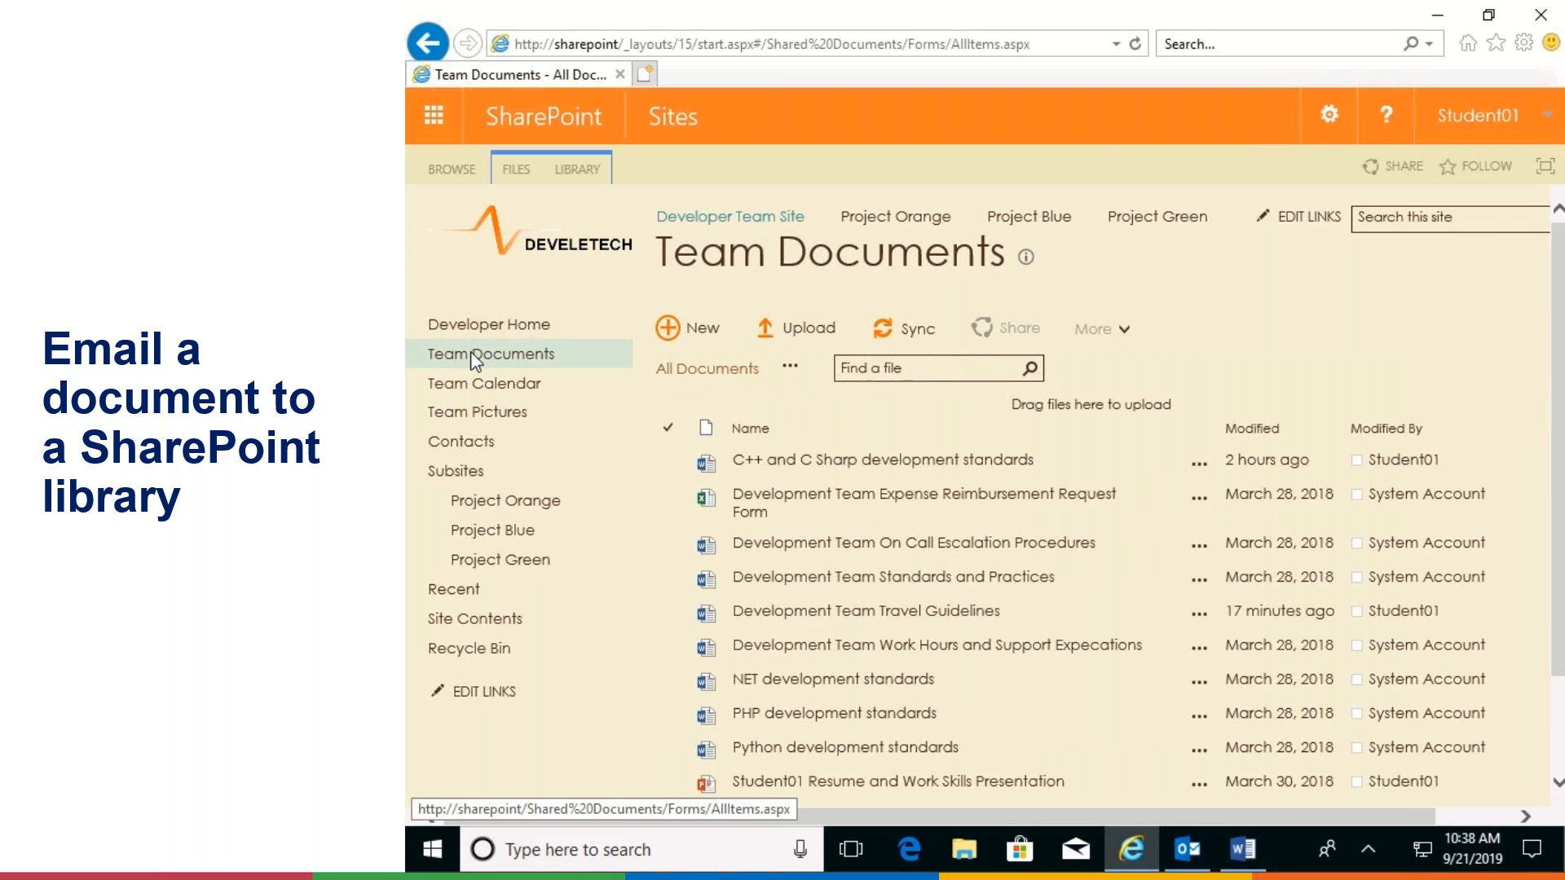
pyautogui.click(1133, 49)
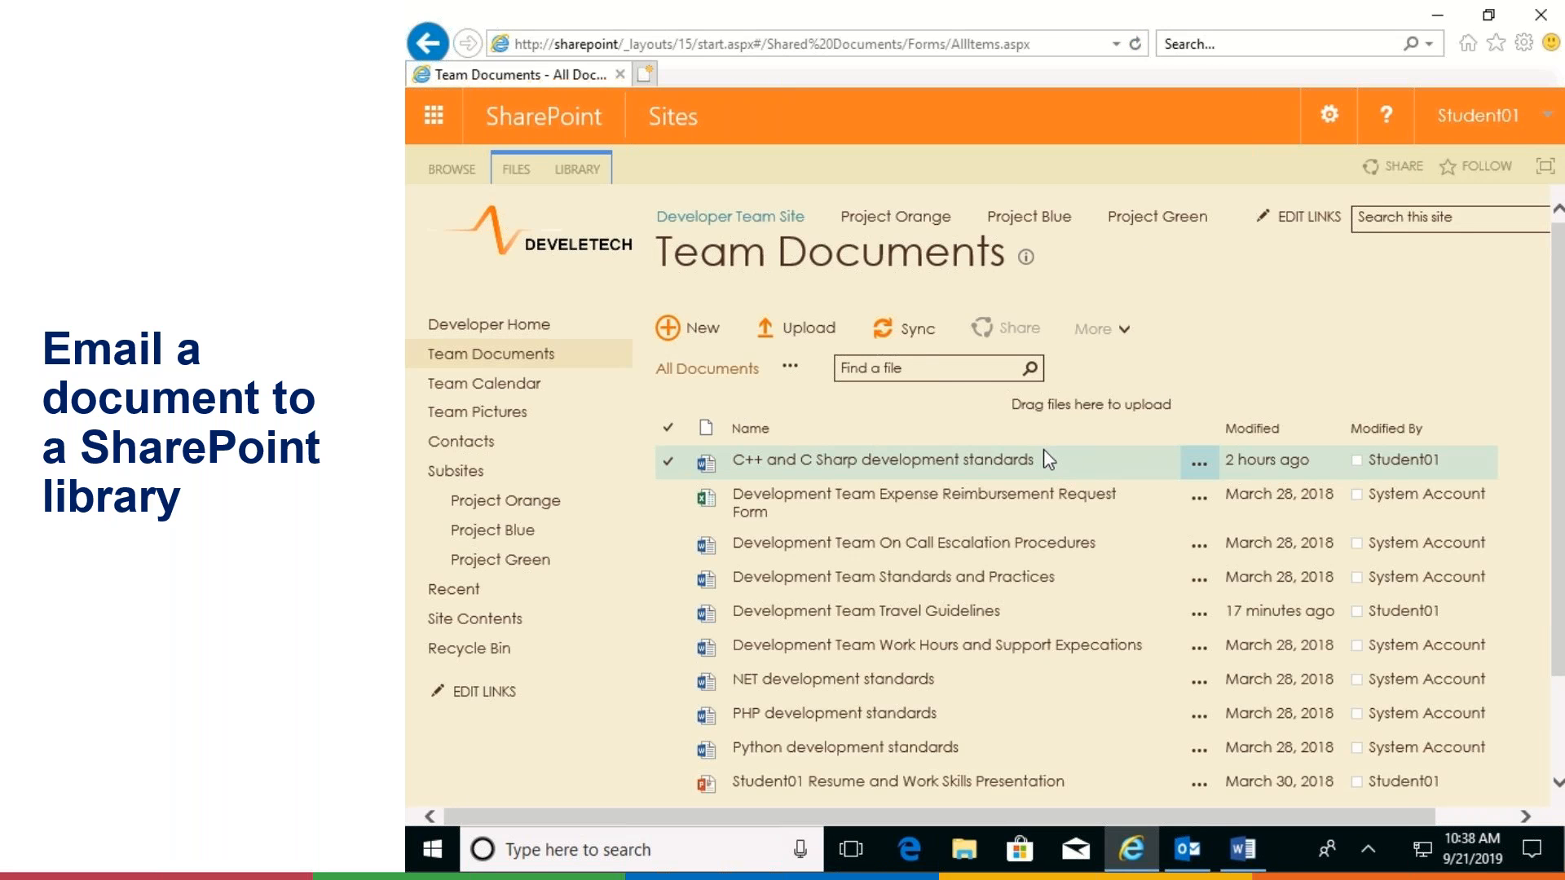
pyautogui.scroll(-2, 1044, 450)
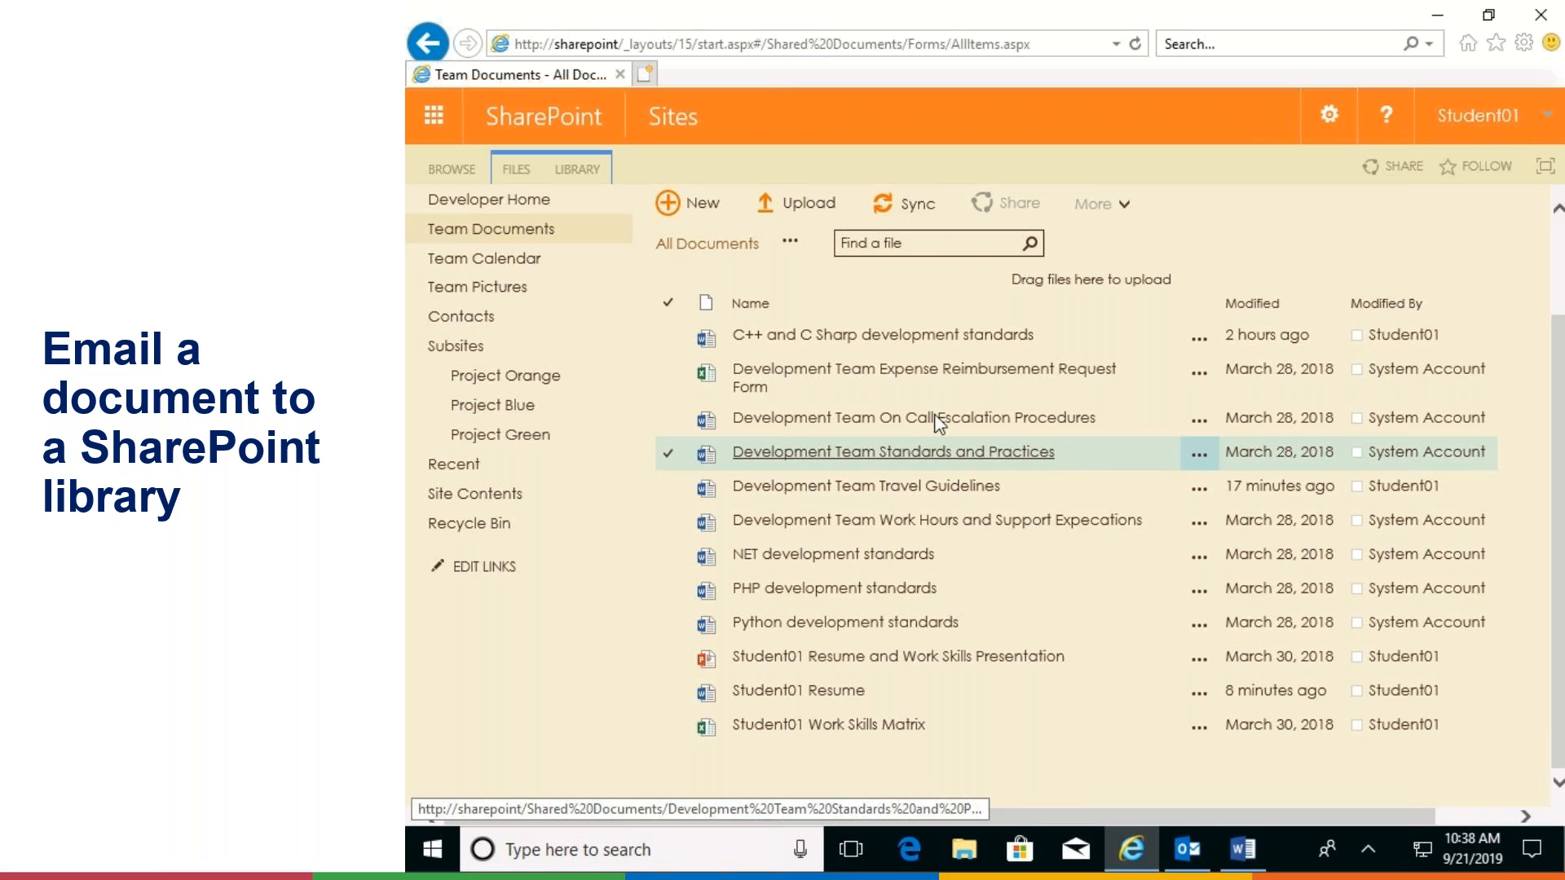
# Go to Developer Home, return to Team Documents, reload the page, and check the list for the Shared spreadsheet
pyautogui.click(494, 199)
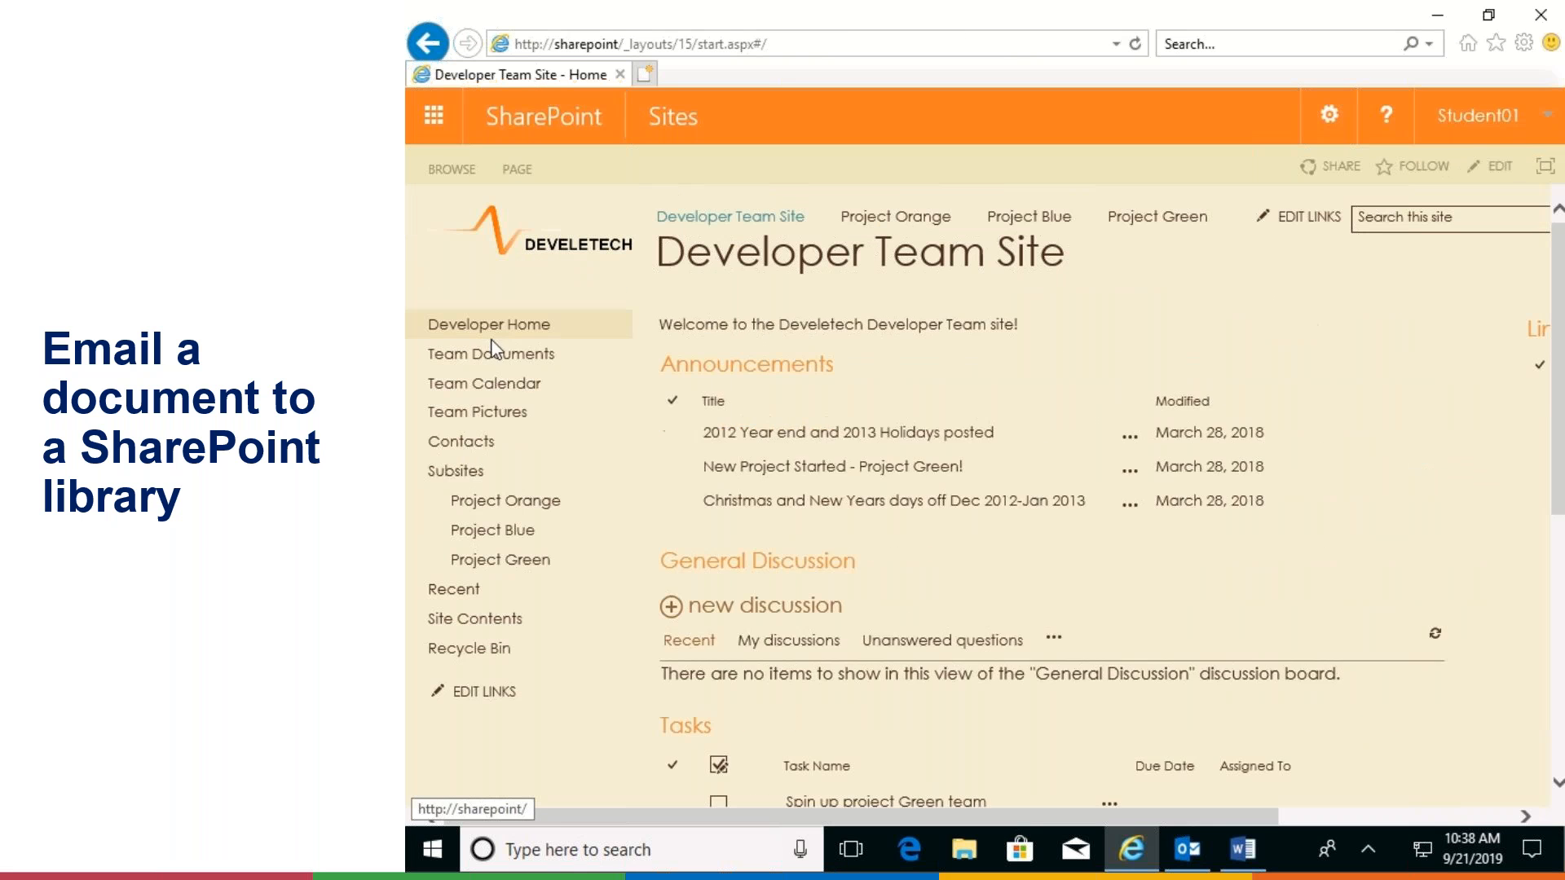
pyautogui.click(488, 352)
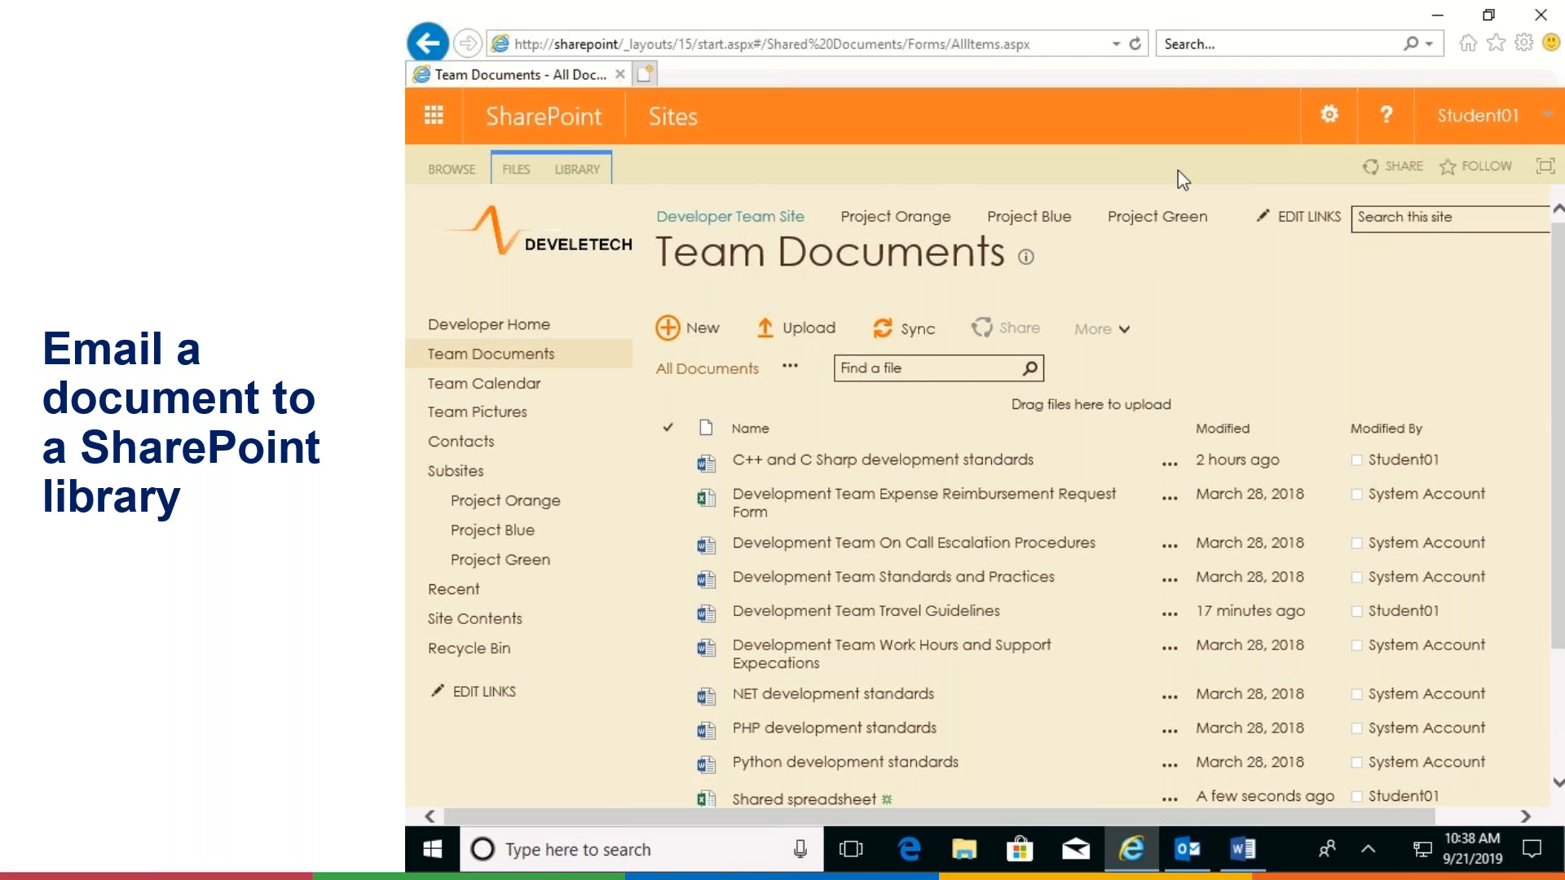
pyautogui.click(1135, 44)
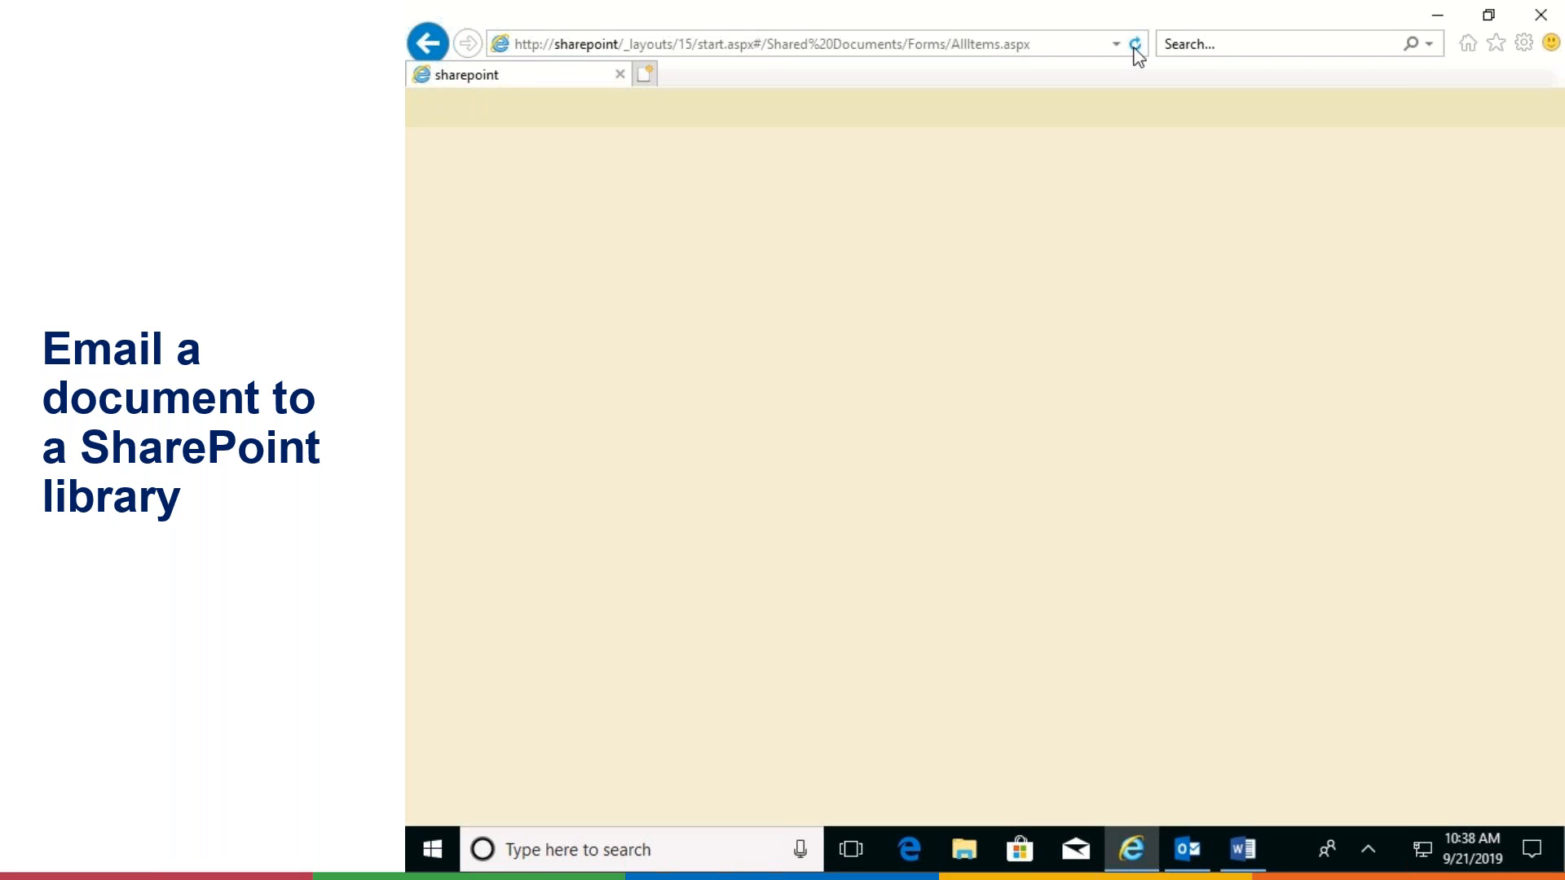
pyautogui.scroll(-2, 1152, 454)
pyautogui.click(1142, 475)
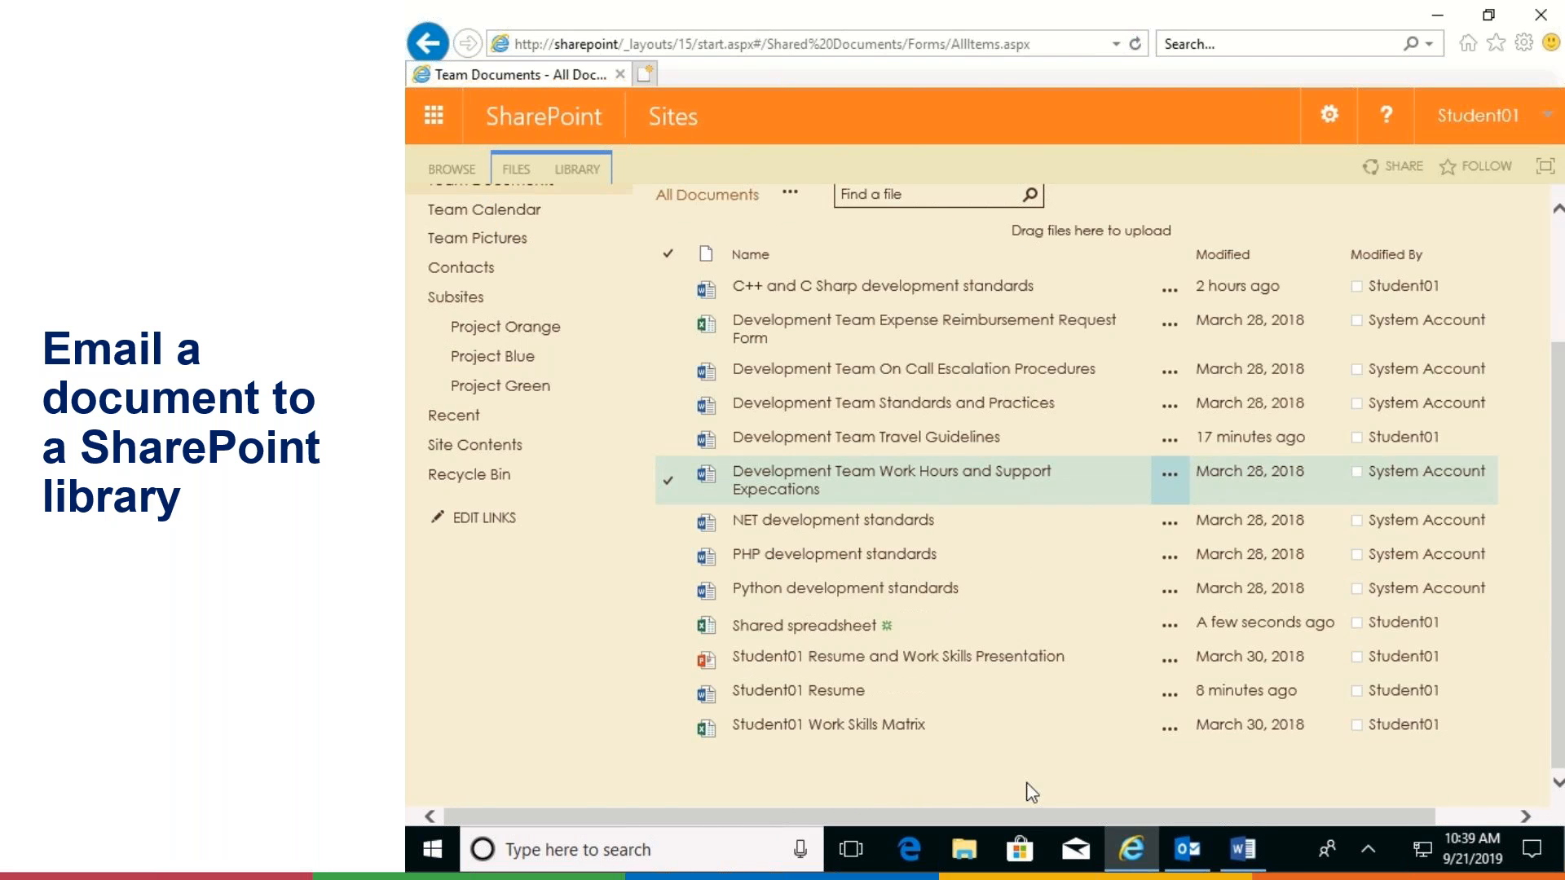